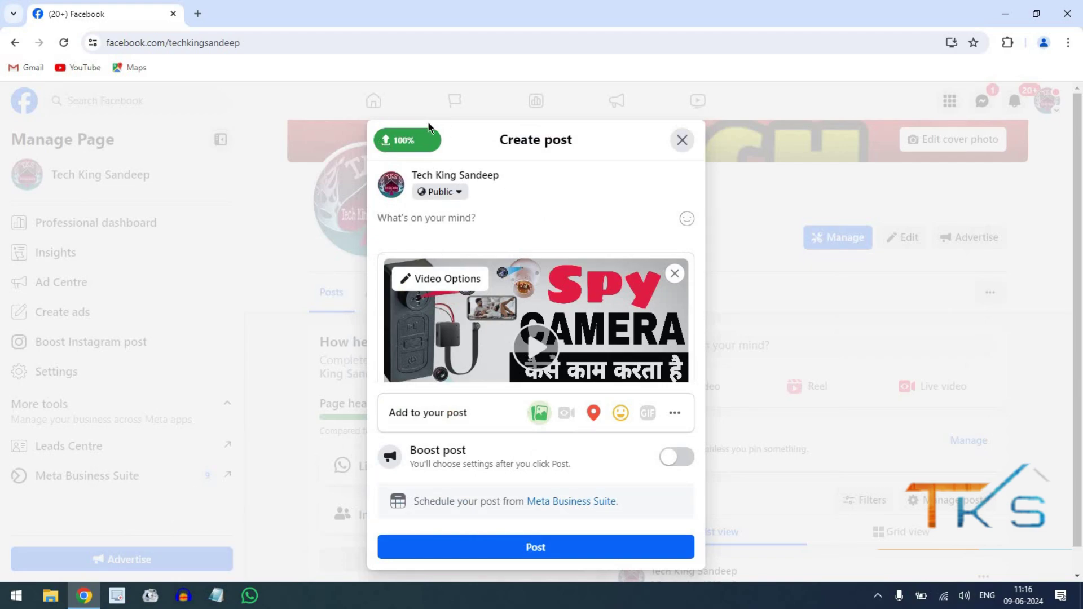
Check the audience options for the video post, keep it Public and publish it.
click(458, 193)
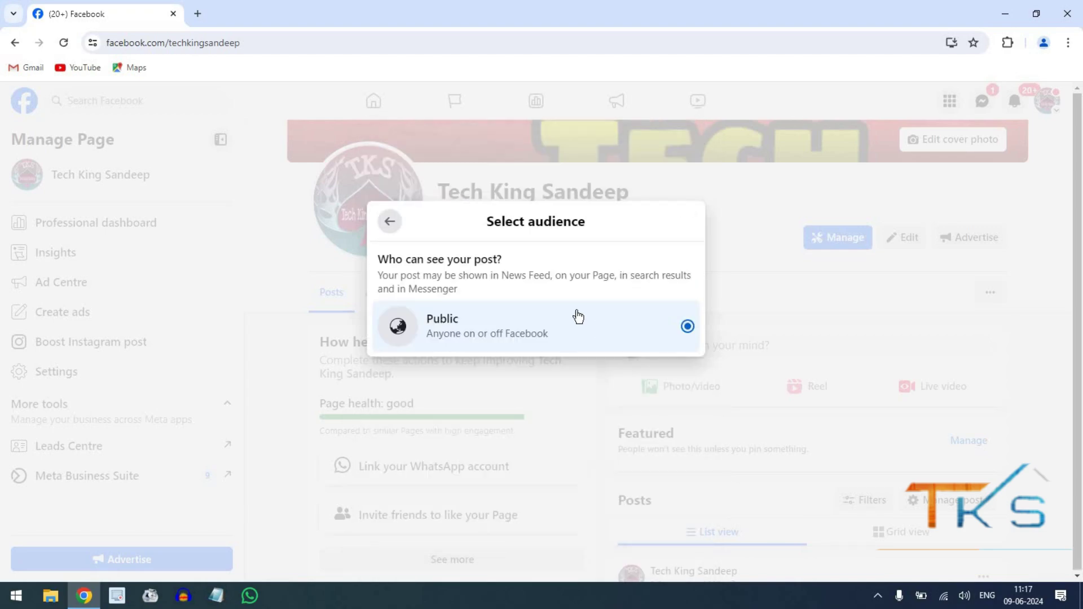
click(391, 225)
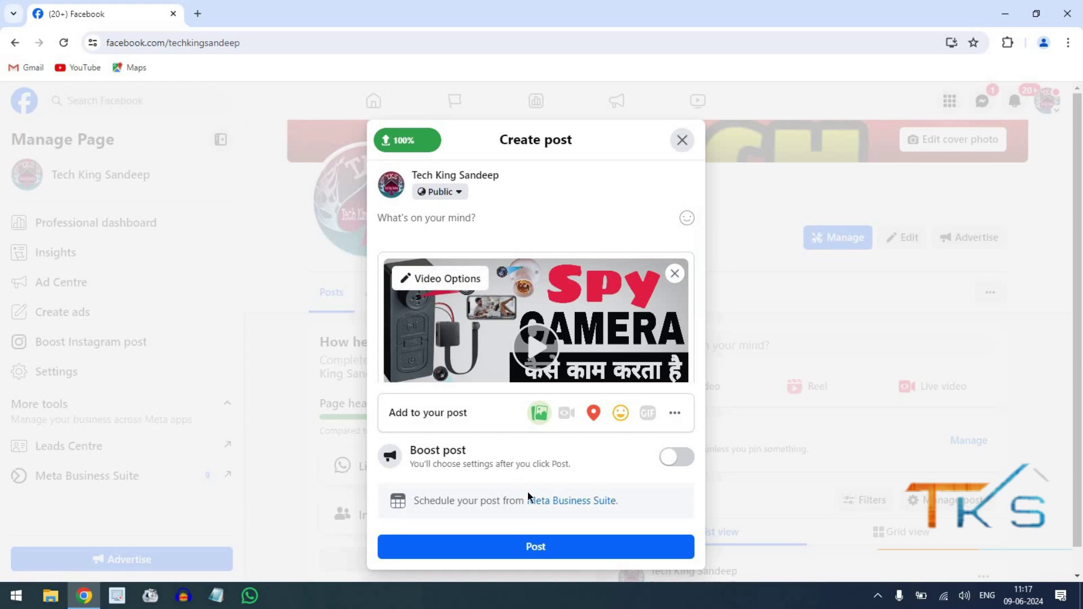
scroll(527, 492, down, 1)
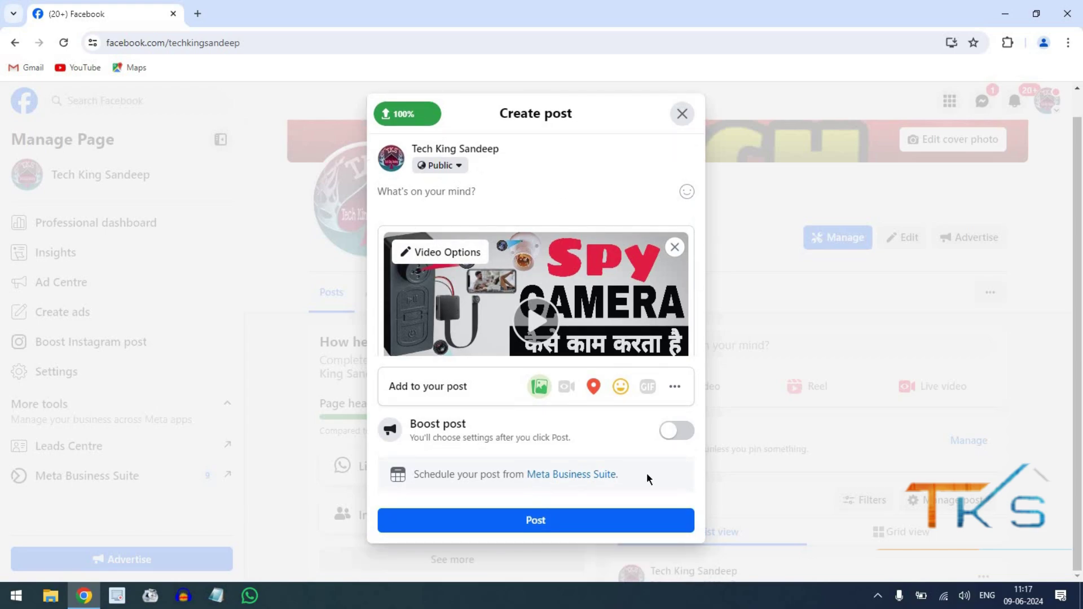
click(551, 522)
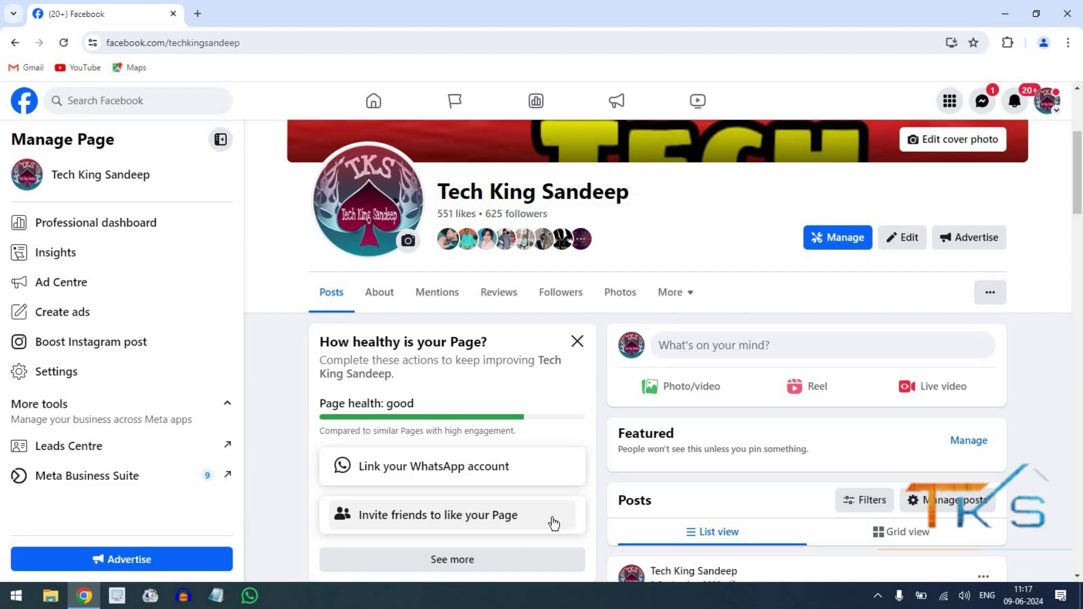
Search Google for "facebook creator studio" in a new tab and open the Creator Studio - Facebook result.
key(ctrl+t)
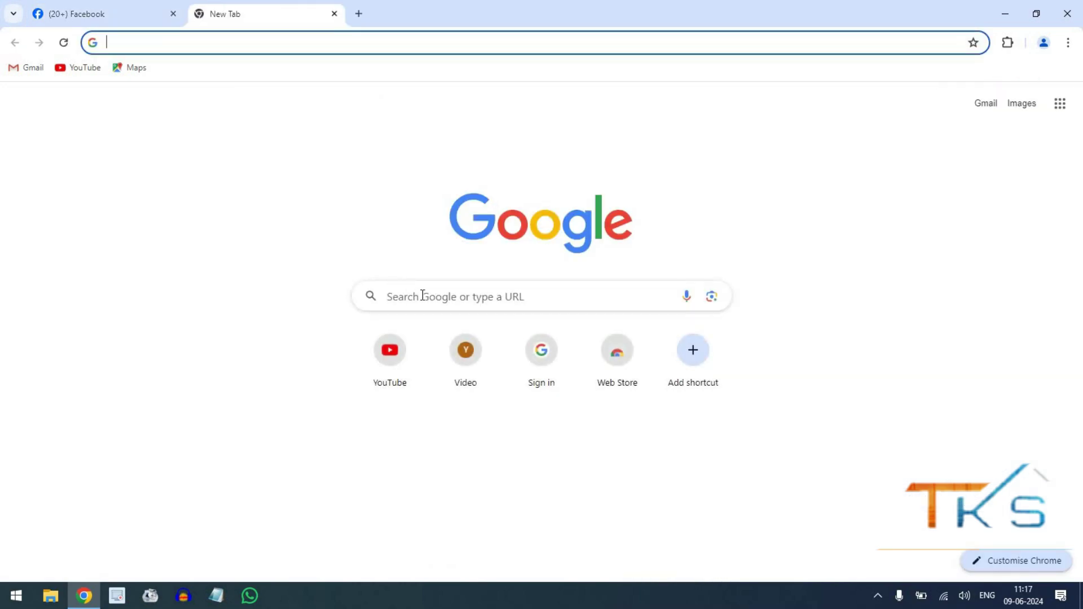
click(423, 295)
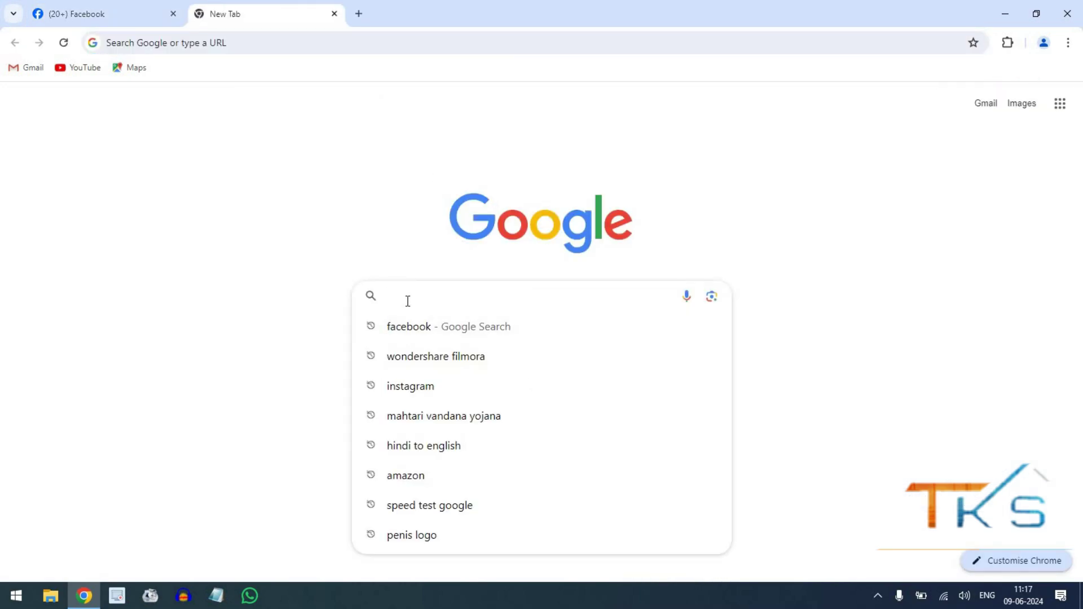
text(facebook)
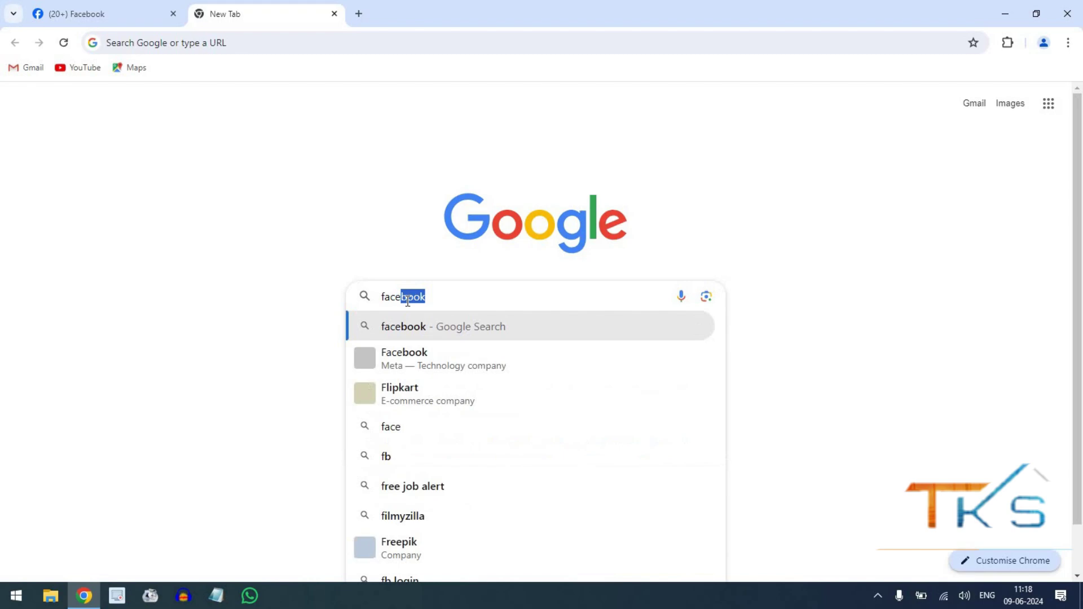
text( creator studio)
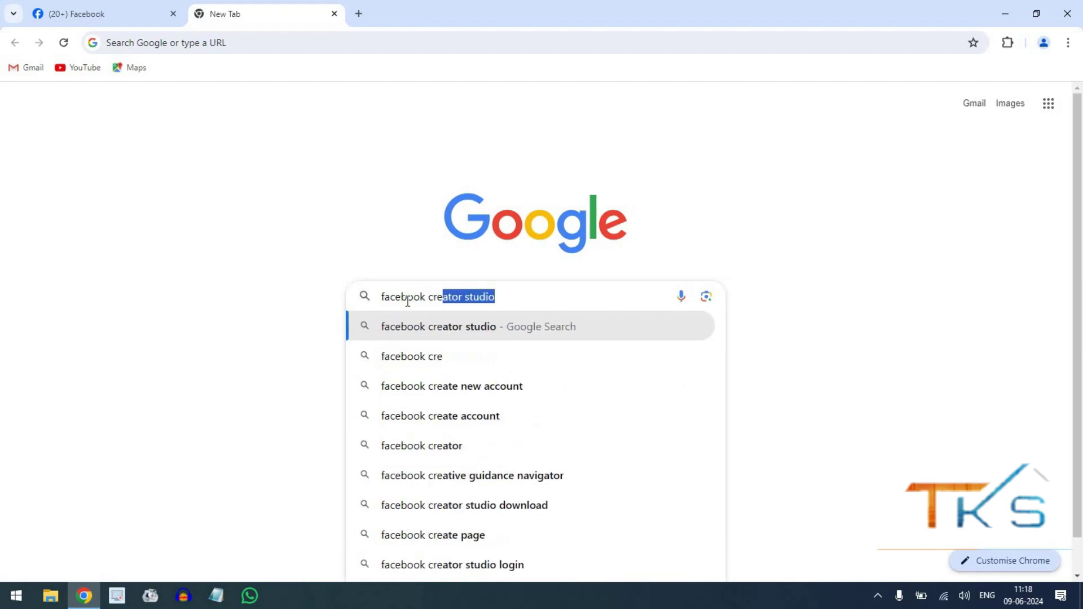
key(Return)
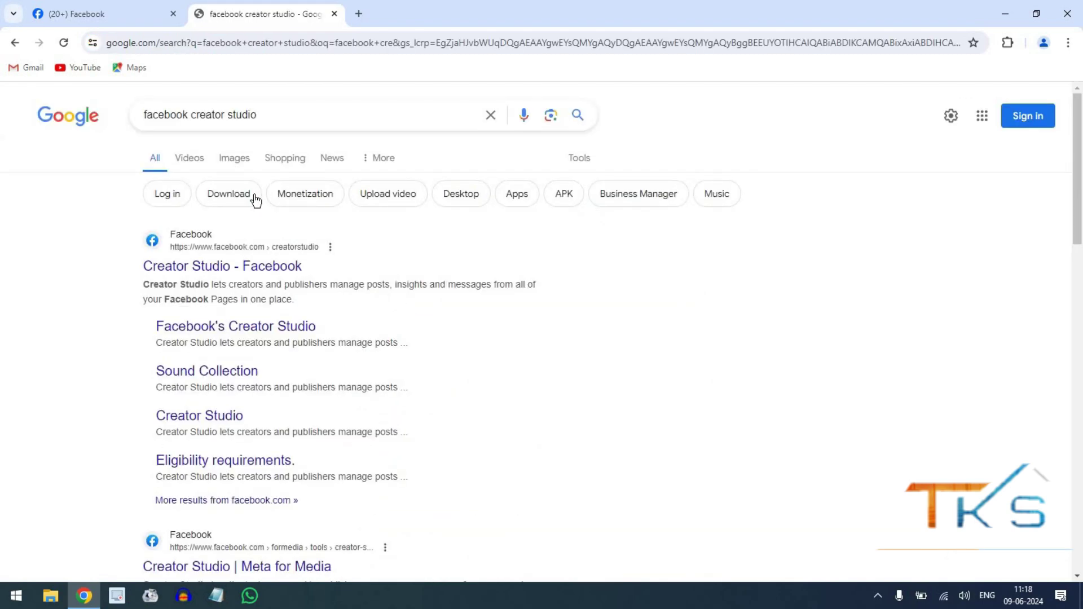
click(213, 276)
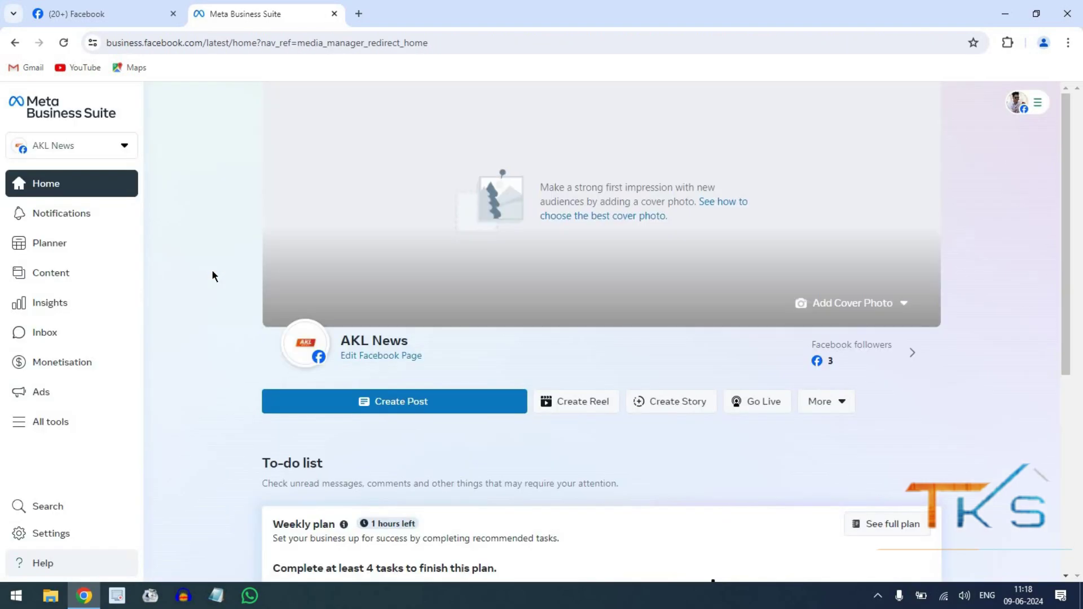
Create a new post for the AKL News page and upload the mahtari video from Local Disk (E:).
scroll(560, 374, down, 1)
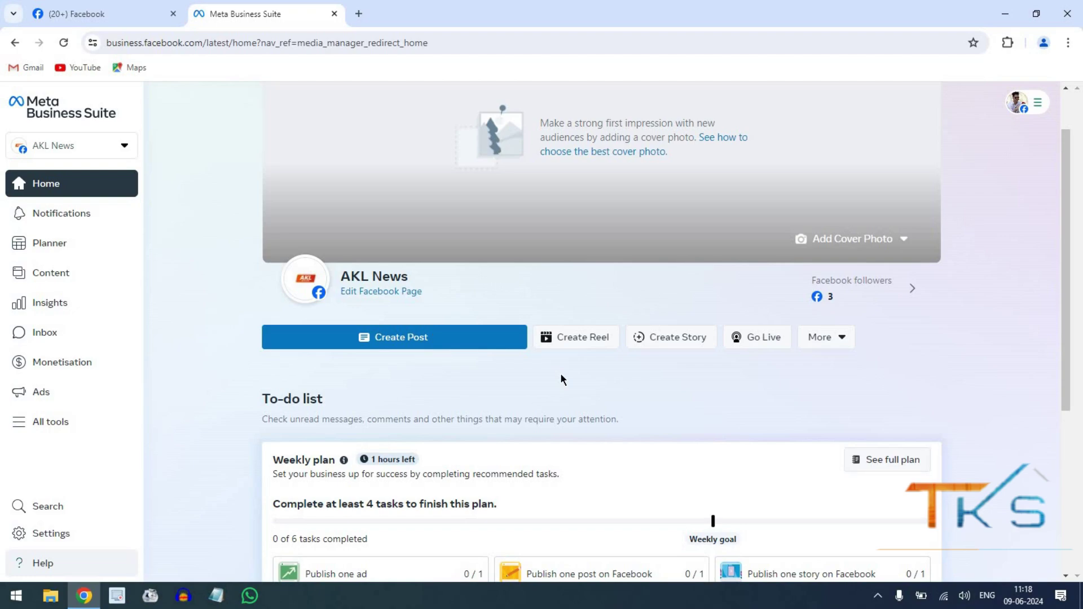
click(431, 335)
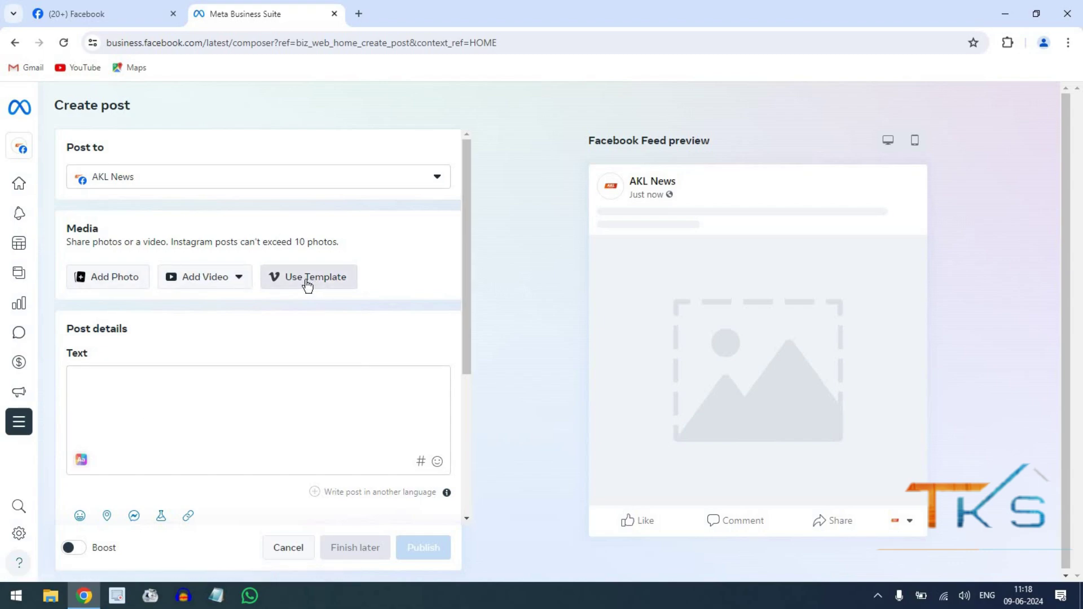
click(205, 280)
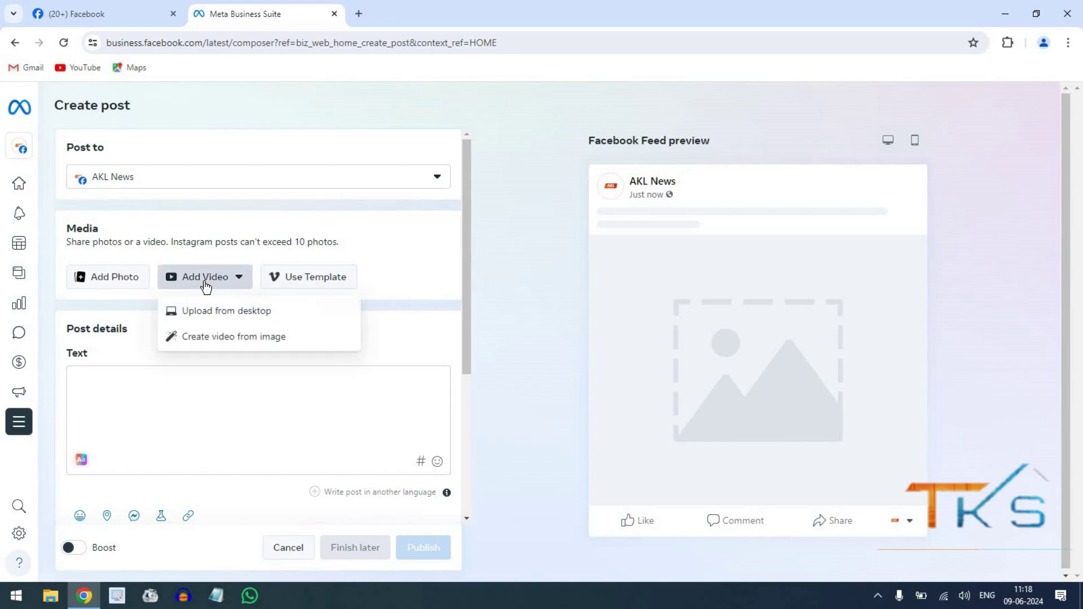
click(230, 311)
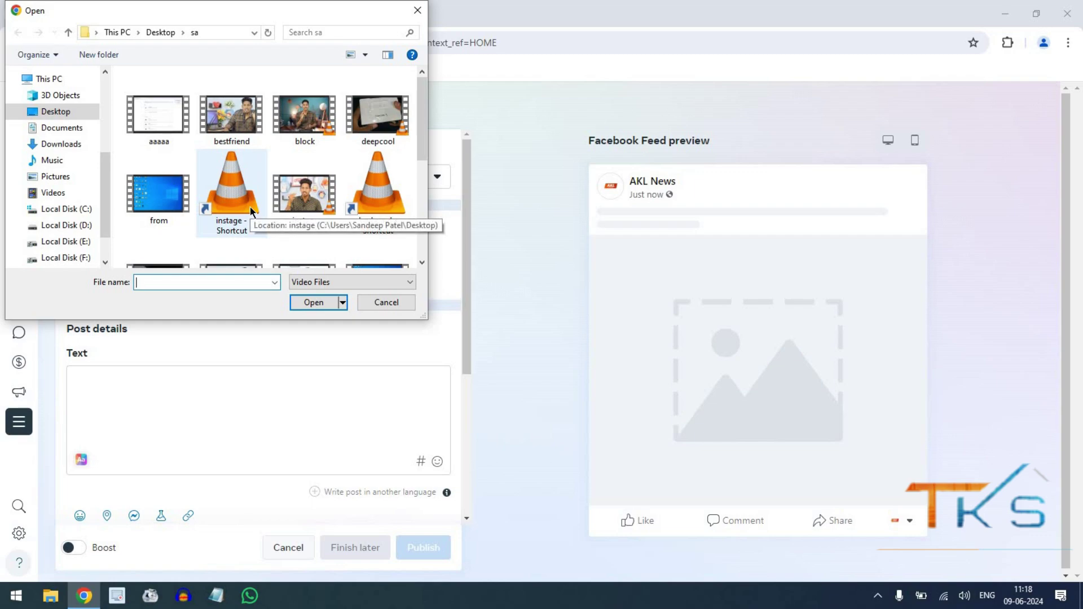
scroll(250, 211, down, 3)
scroll(251, 211, up, 1)
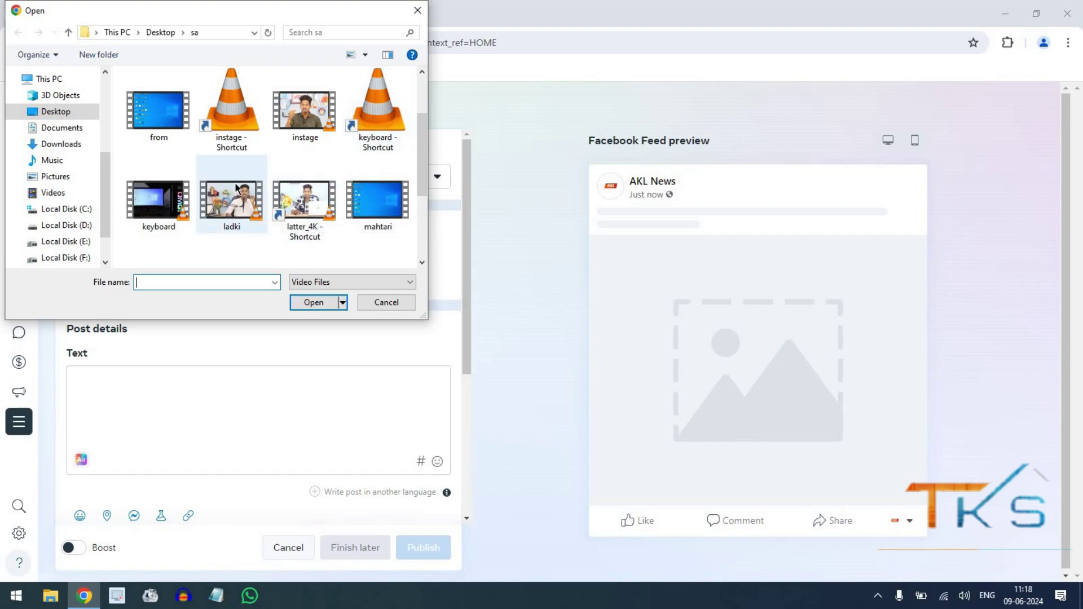
double_click(377, 200)
key(Right)
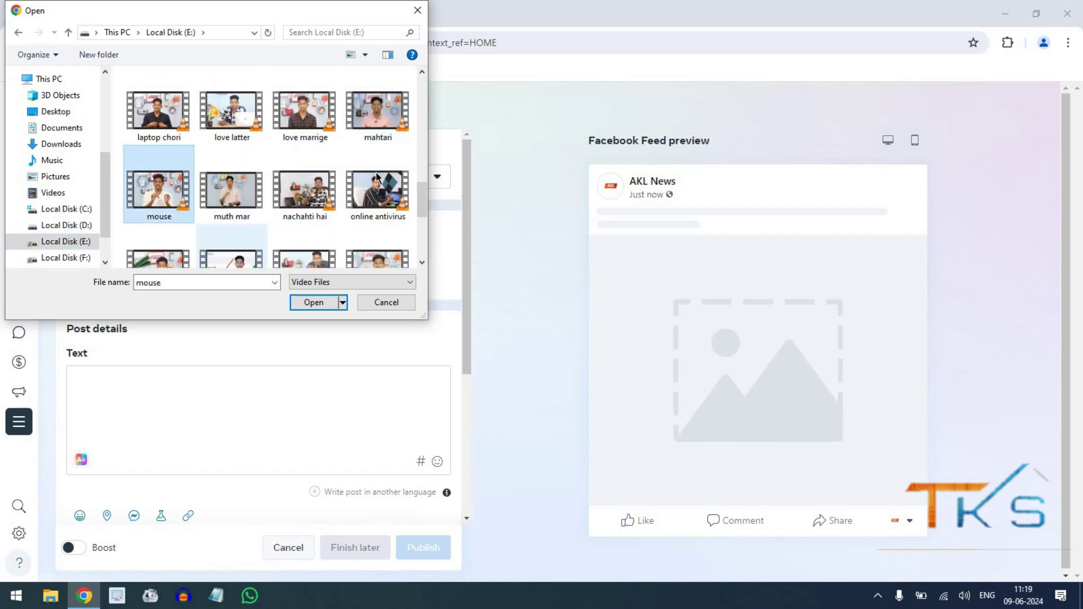
click(382, 105)
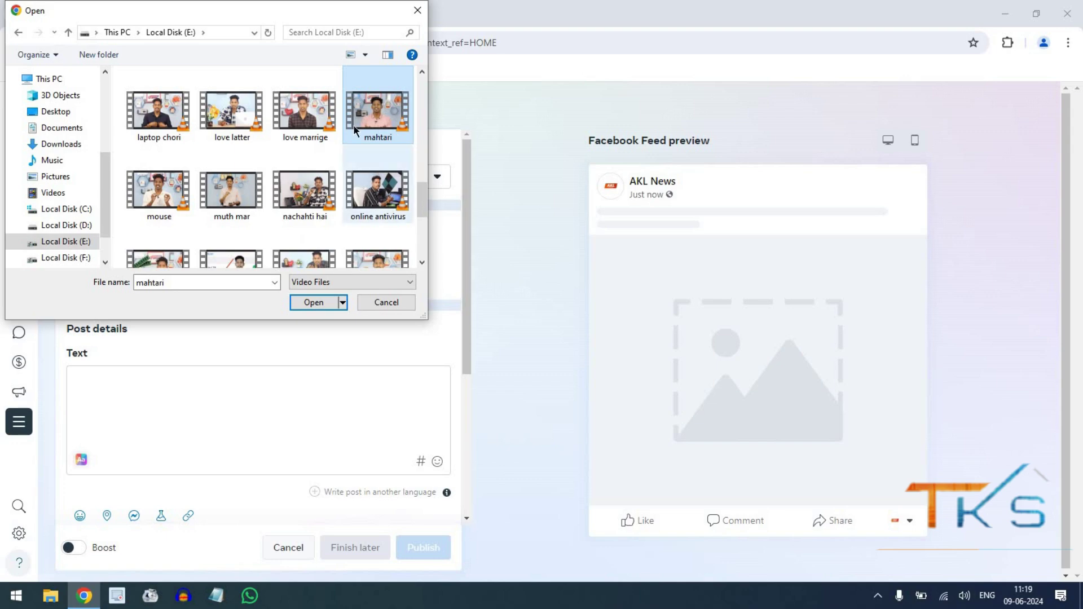
click(314, 302)
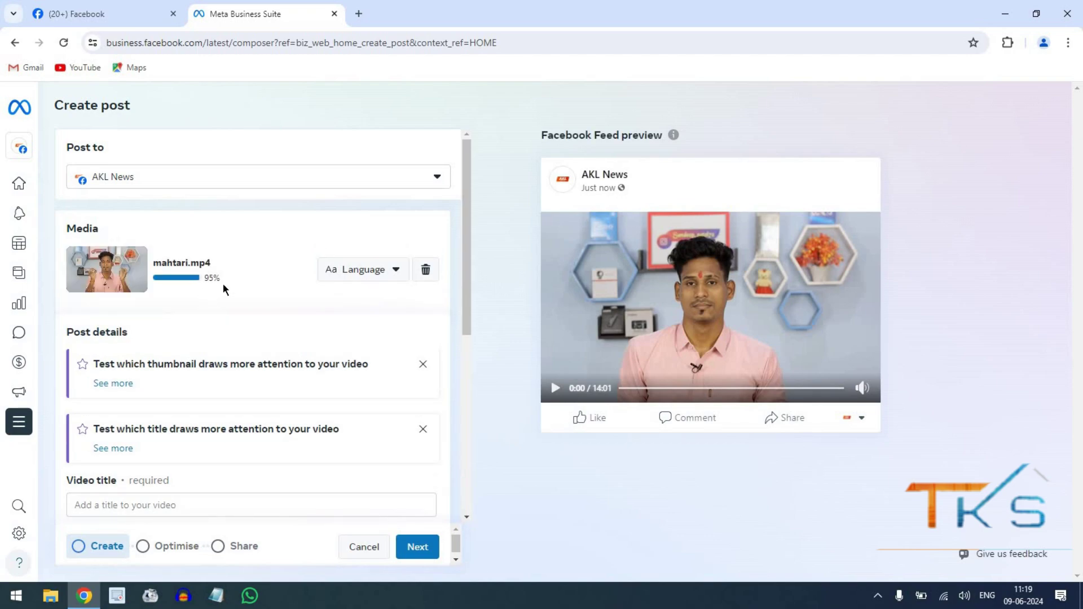
Enter the video title "mahtari vandana yojana ka paisa nahi mil raha kya kare".
scroll(223, 281, down, 5)
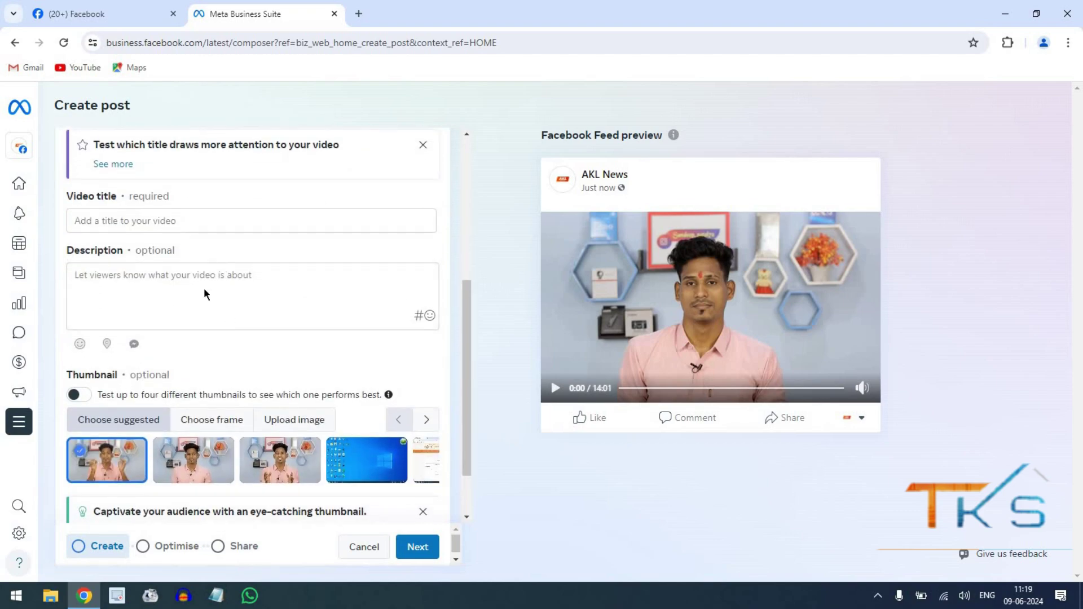
click(146, 220)
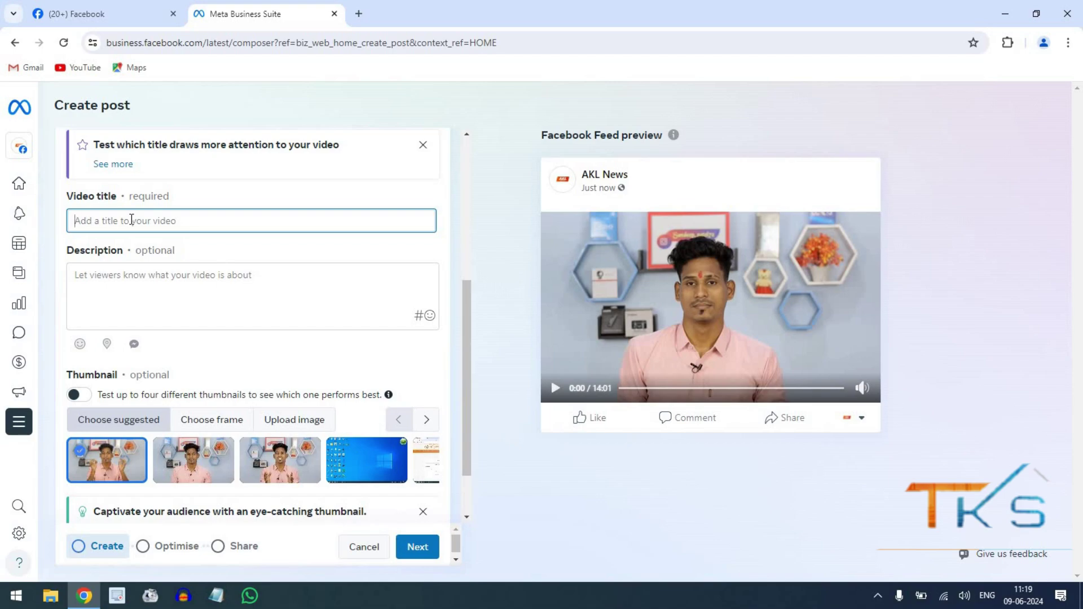
text(mahtari)
text(vandana yojana ka paisa nahi mil raha kya)
text( kare)
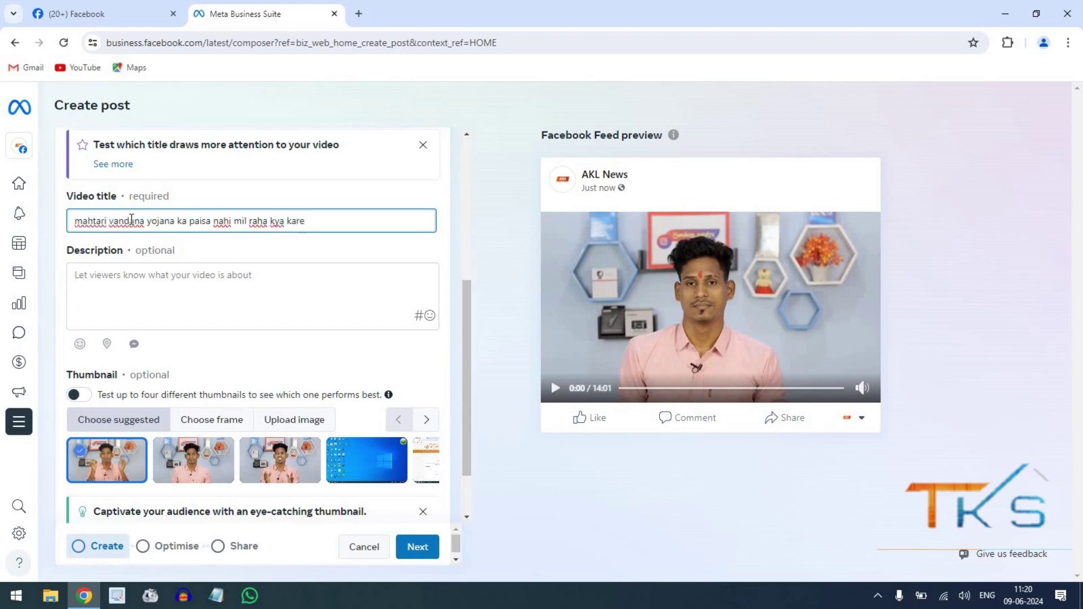
Copy the full video title into the post's description.
click(163, 274)
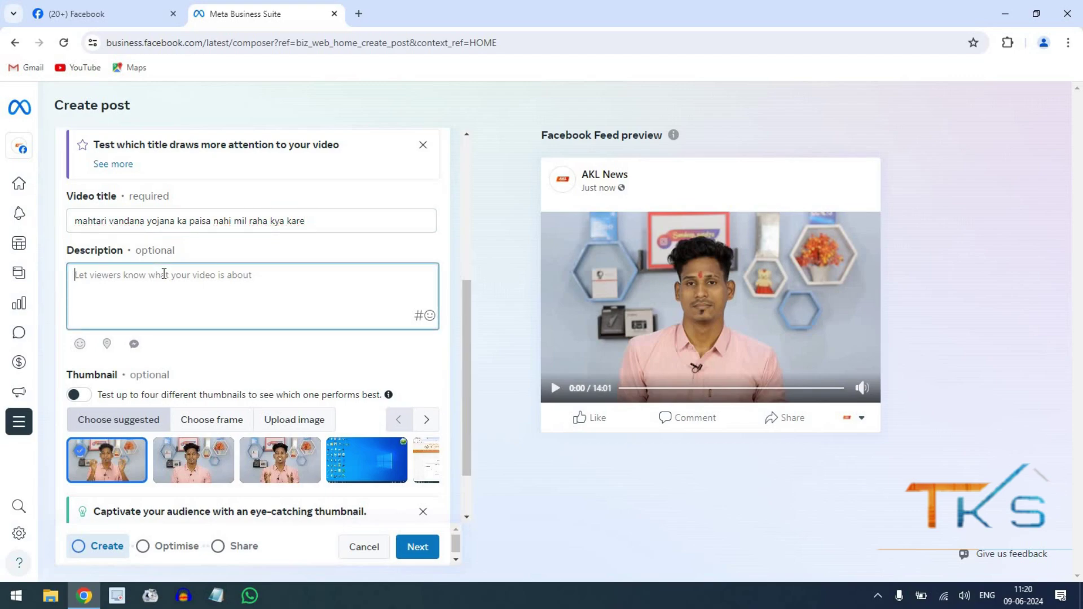
click(192, 220)
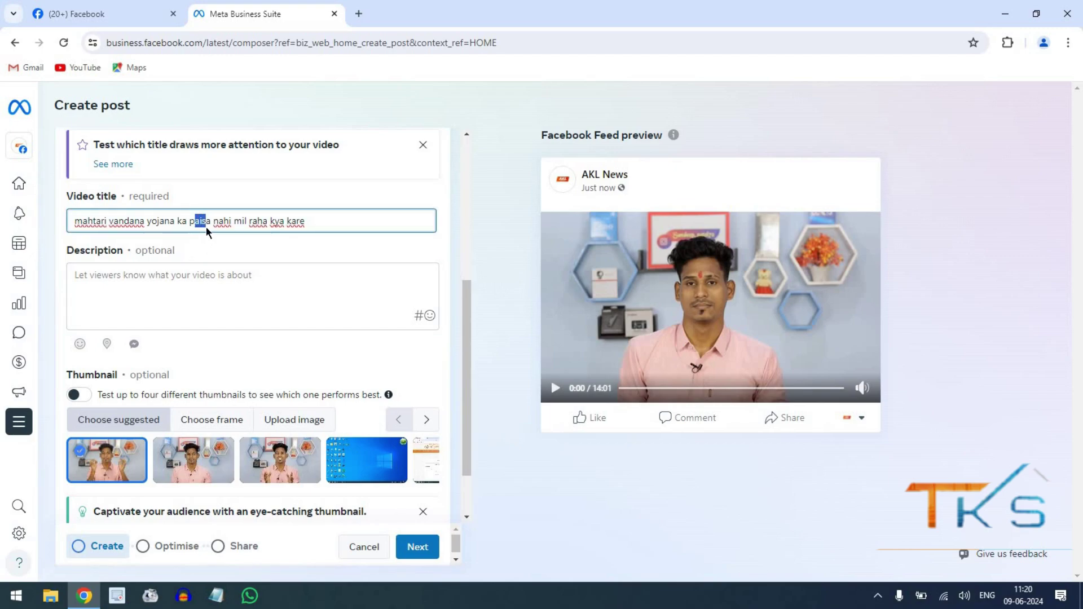
key(ctrl+a)
key(ctrl+c)
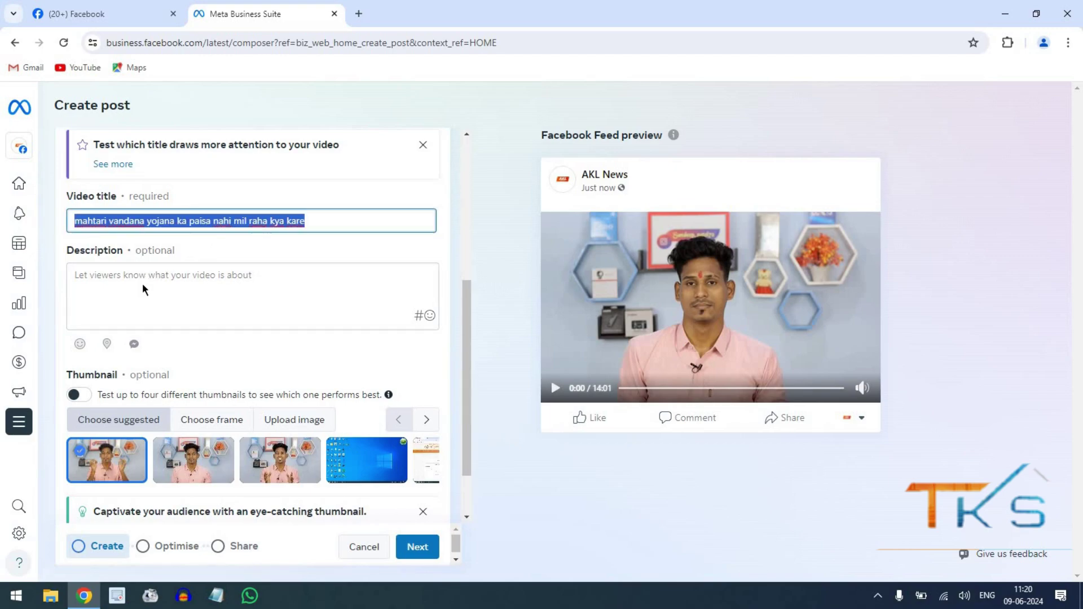
click(142, 283)
key(ctrl+v)
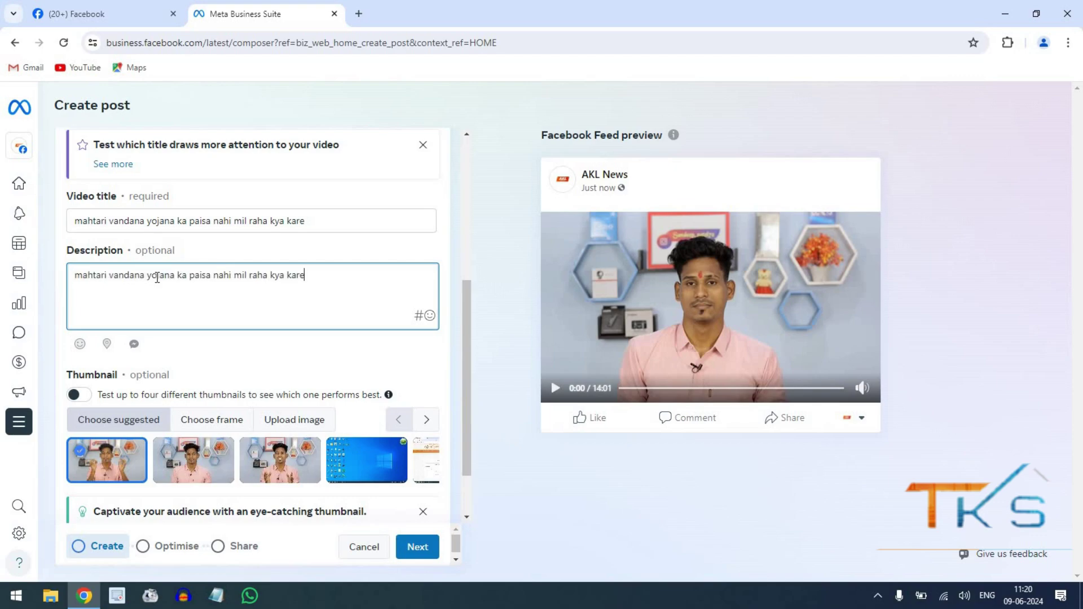
Add the hashtags #techkingsandeep, #mahtarivandanyojana and #mahtarivandanaka below the first line of the description.
key(Return)
text(#techkingsandeep #)
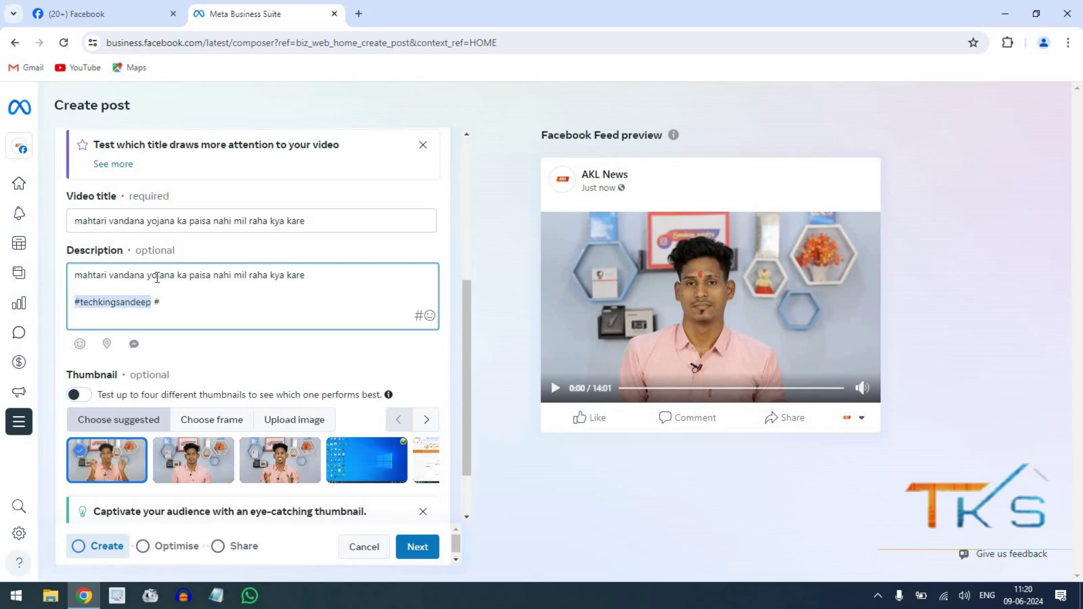
text(mahtarivandanyojana #mahtarivandanaka)
text(pa)
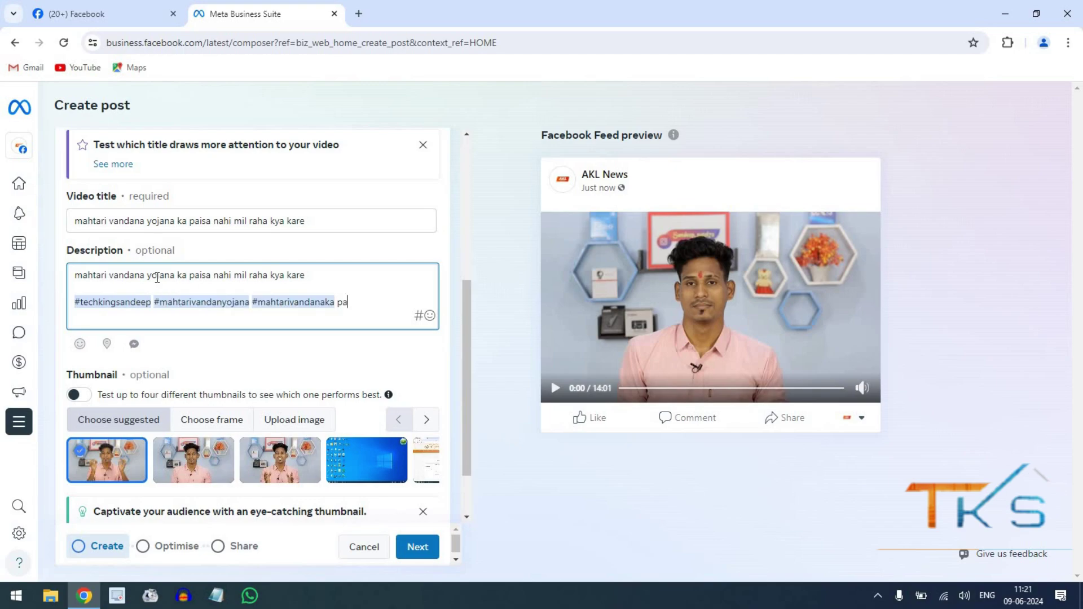
text(isa,)
key(BackSpace)
key(BackSpace)
key(BackSpace)
key(BackSpace)
key(BackSpace)
key(BackSpace)
Upload the mahtari image from the sa folder on the Desktop as the video's custom thumbnail.
scroll(157, 276, down, 2)
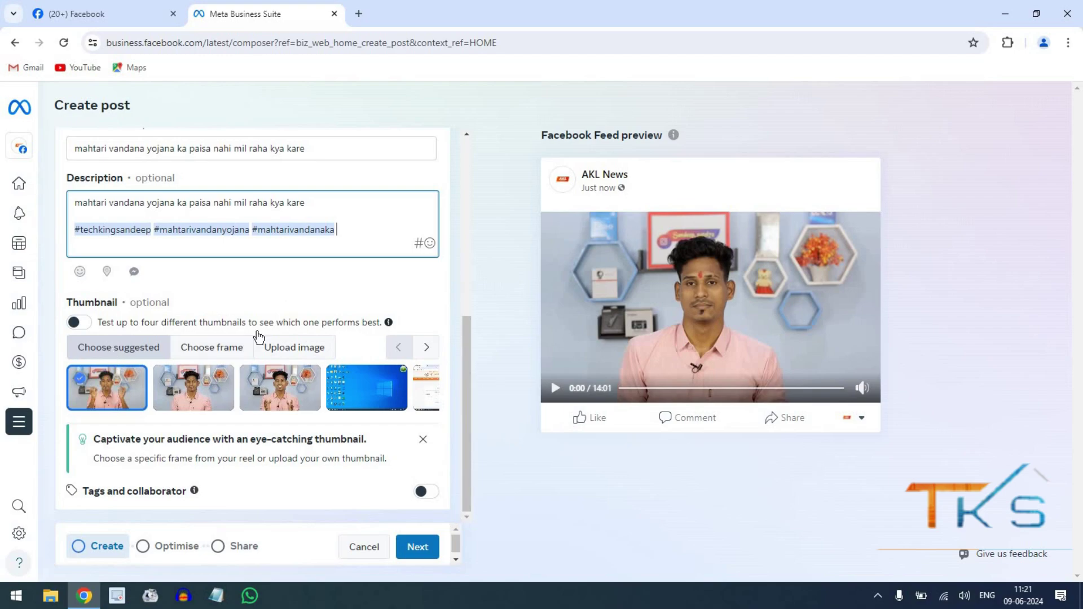
click(286, 347)
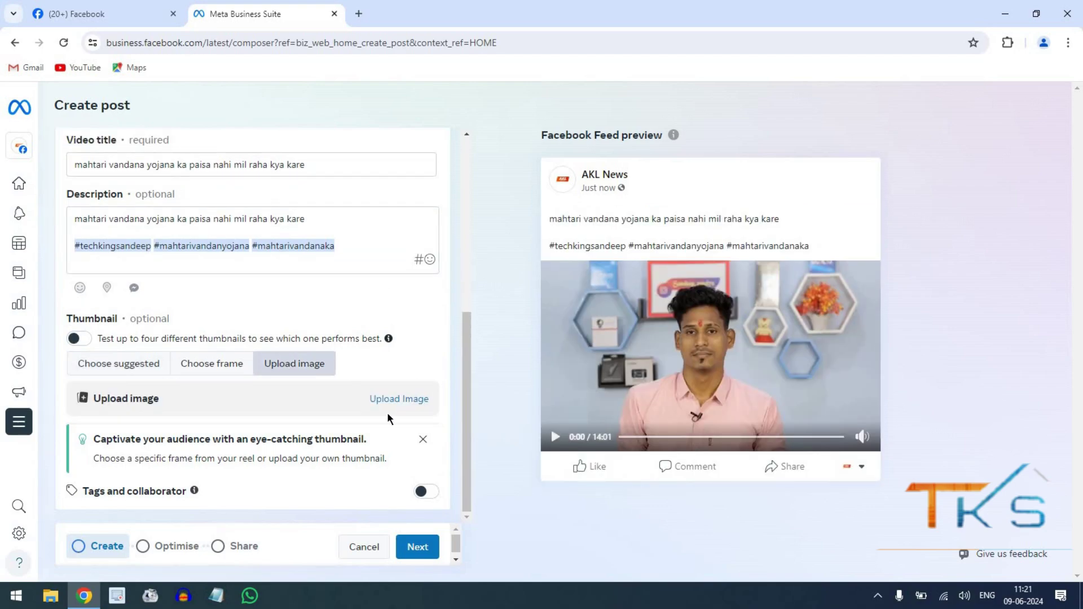
click(414, 402)
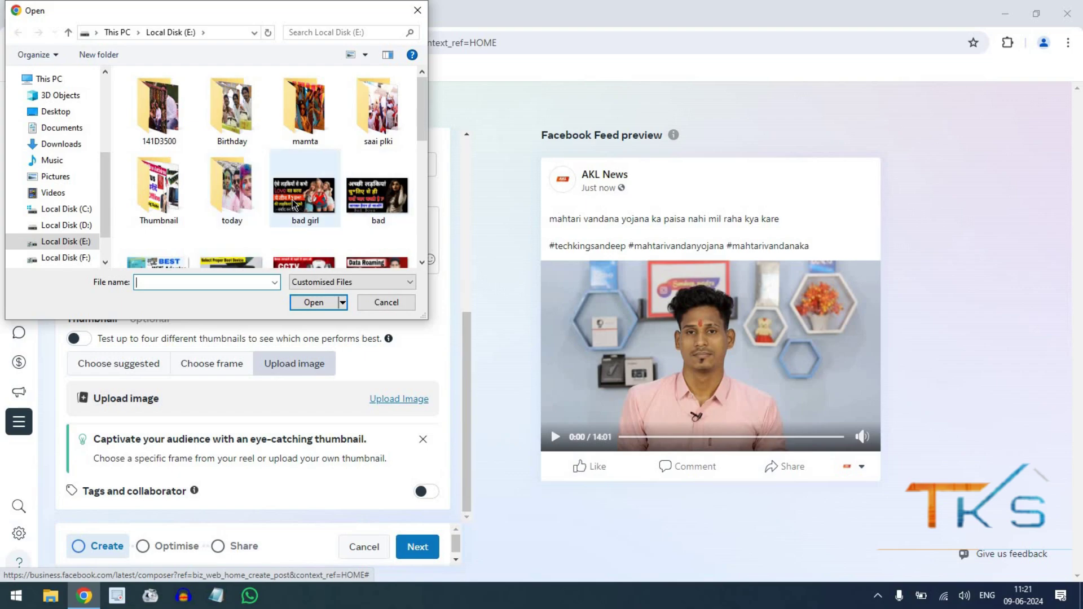
click(295, 212)
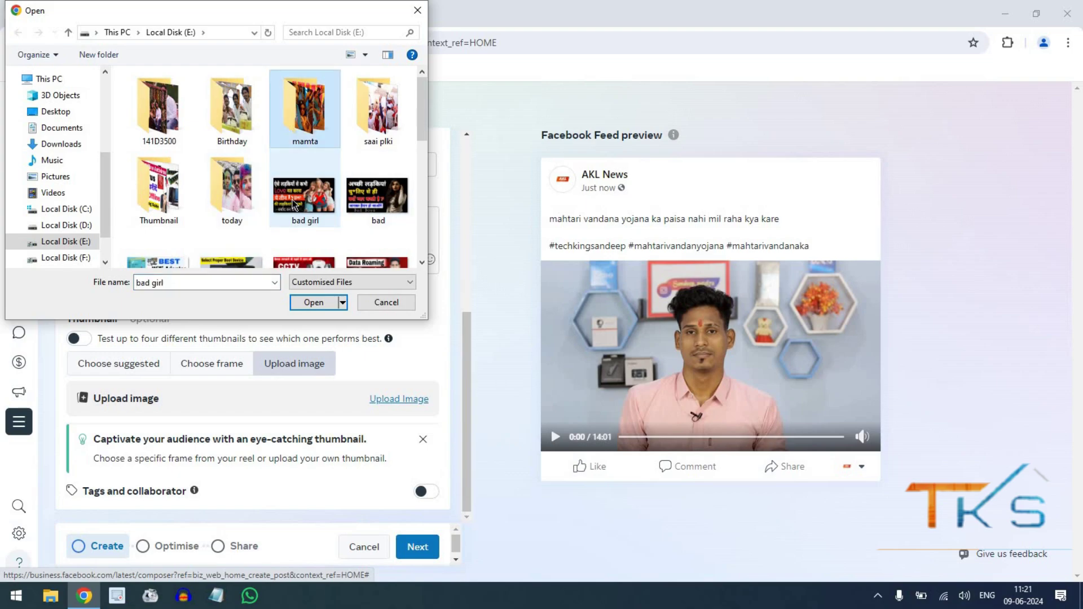
click(318, 259)
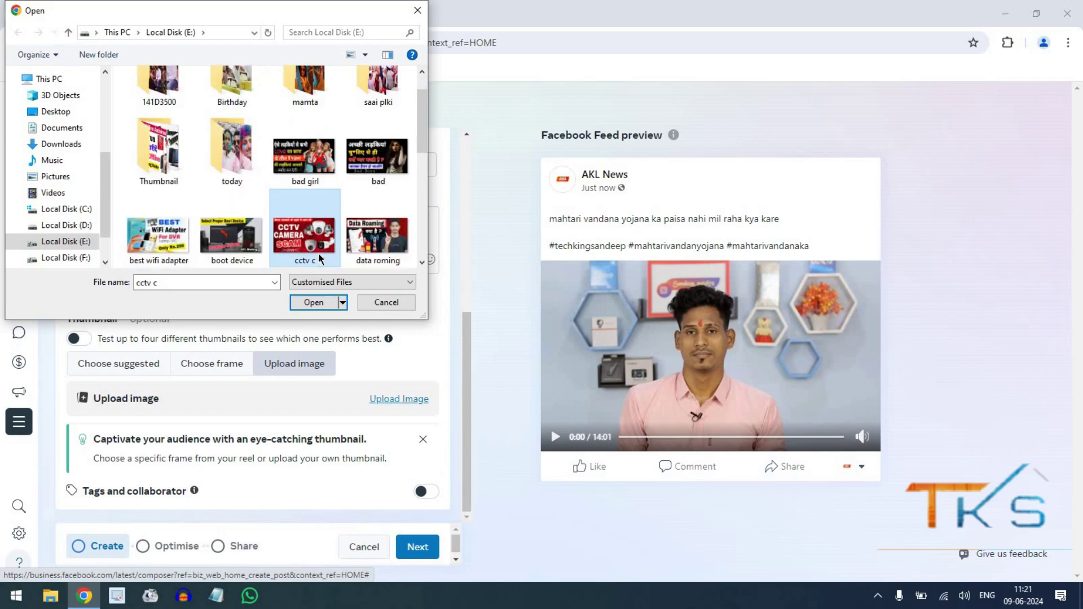
click(65, 113)
double_click(234, 199)
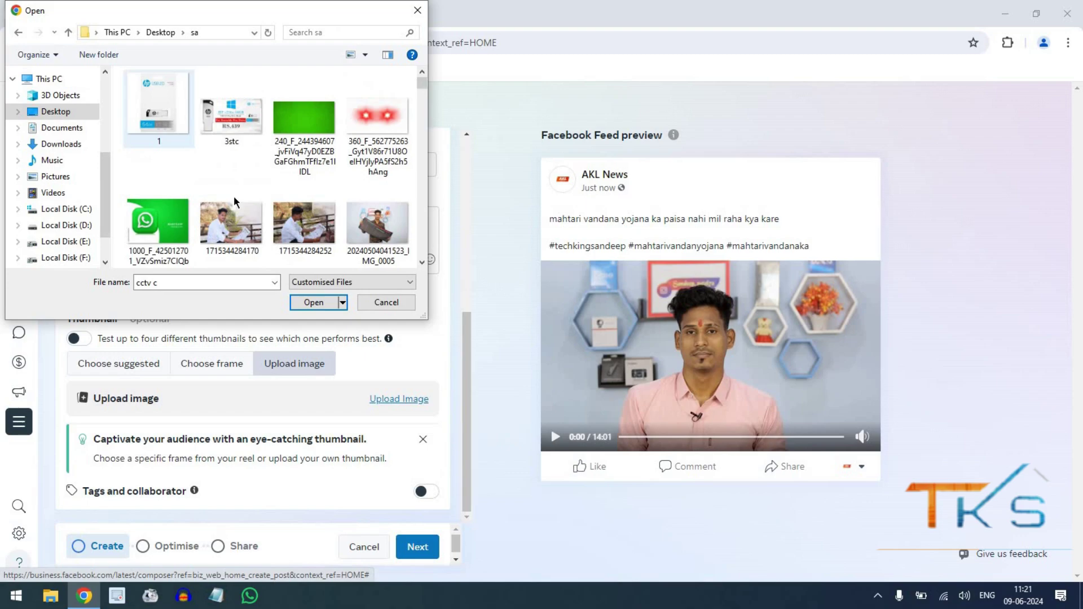
key(m)
key(o)
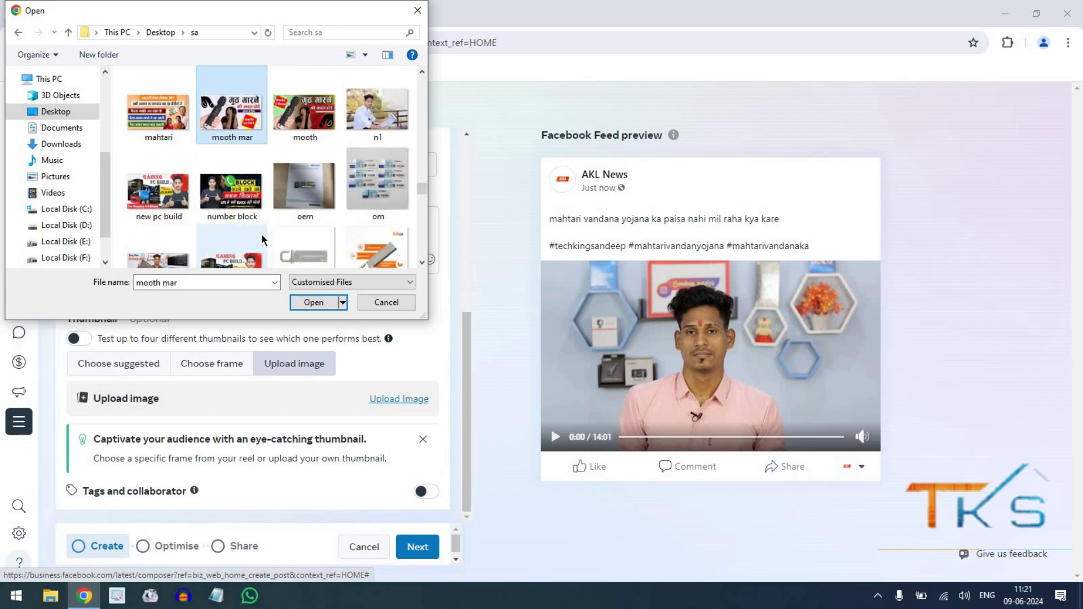
click(158, 113)
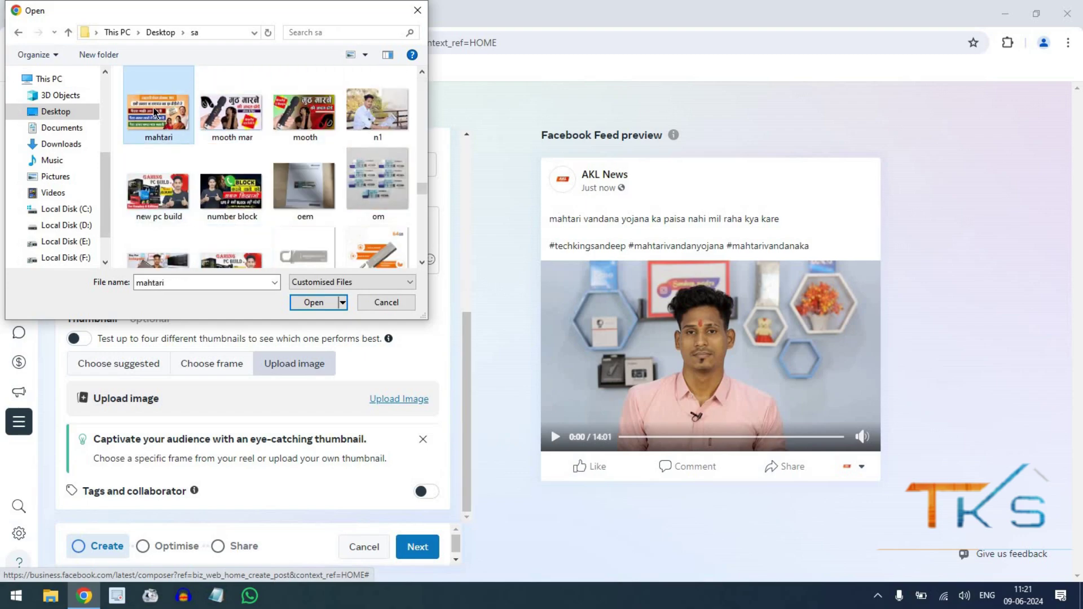
click(320, 304)
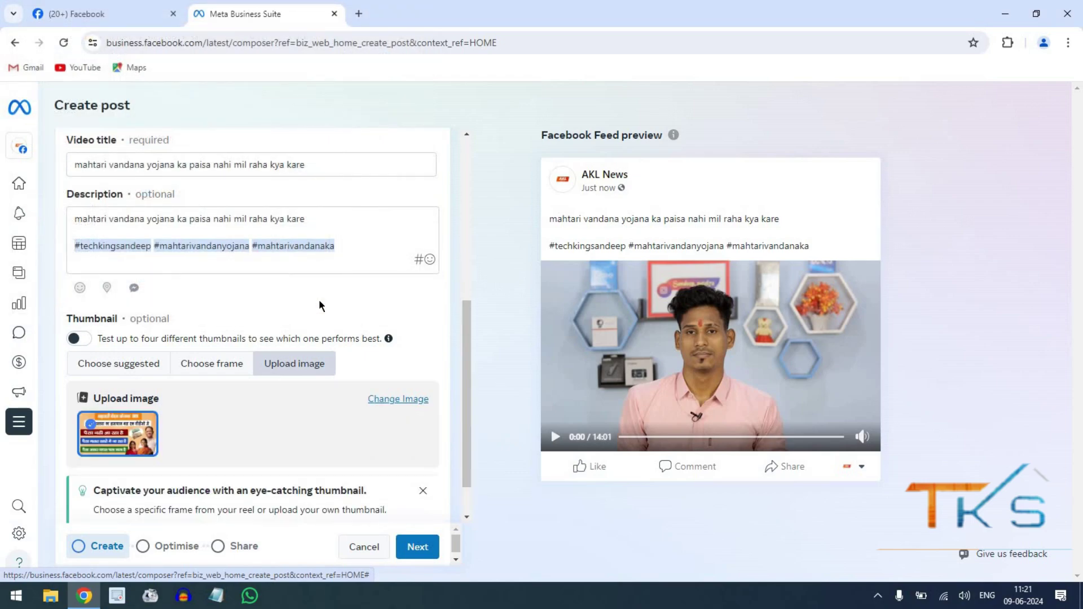
Advance the post to its sharing stage without captions, view the schedule option, and keep the video set to share now.
scroll(307, 419, down, 1)
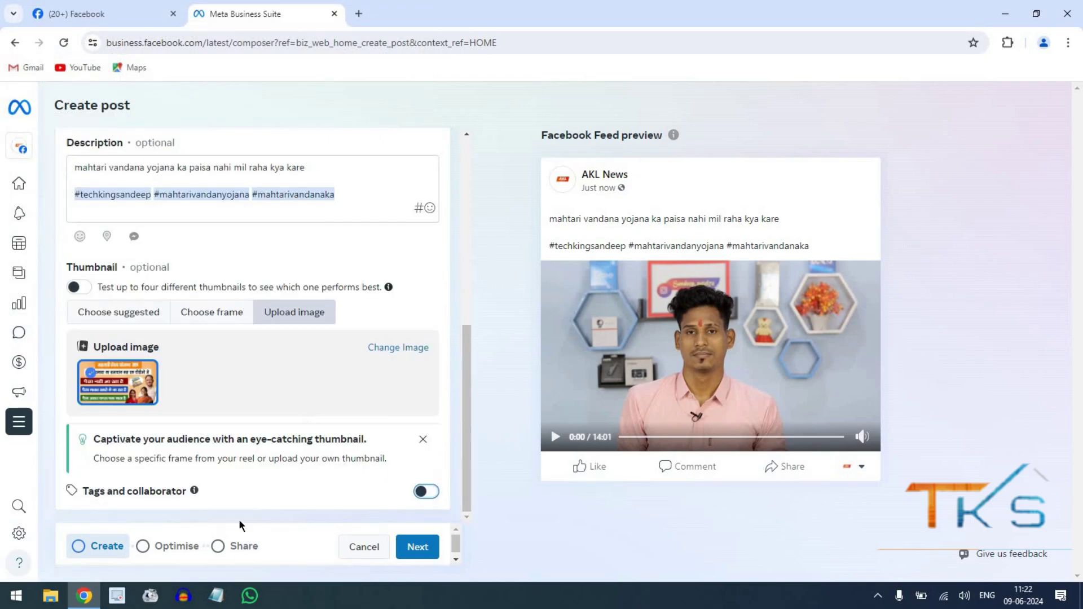
click(416, 548)
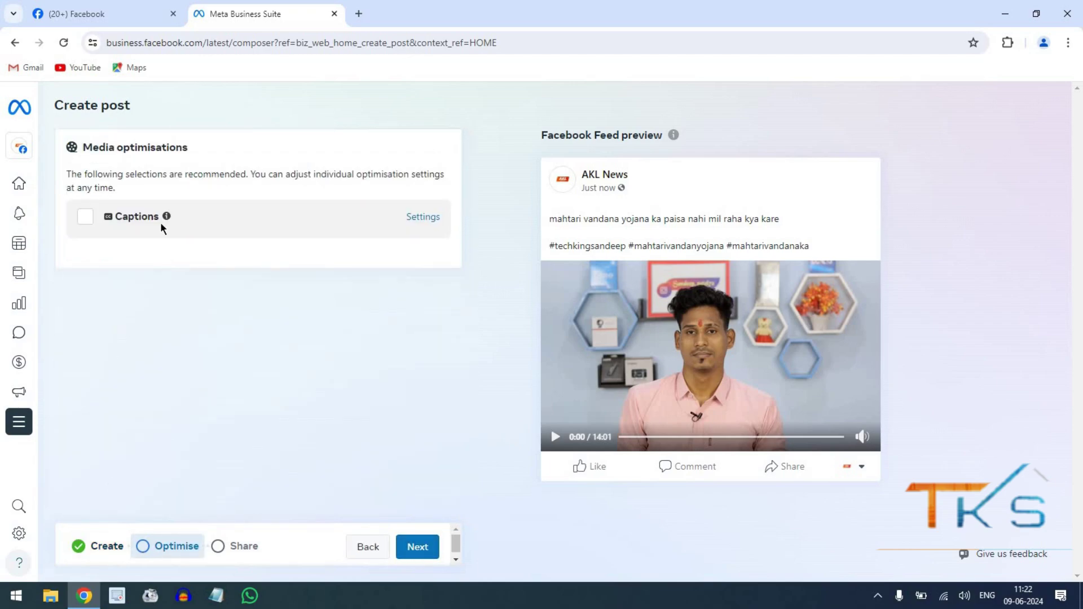
click(427, 552)
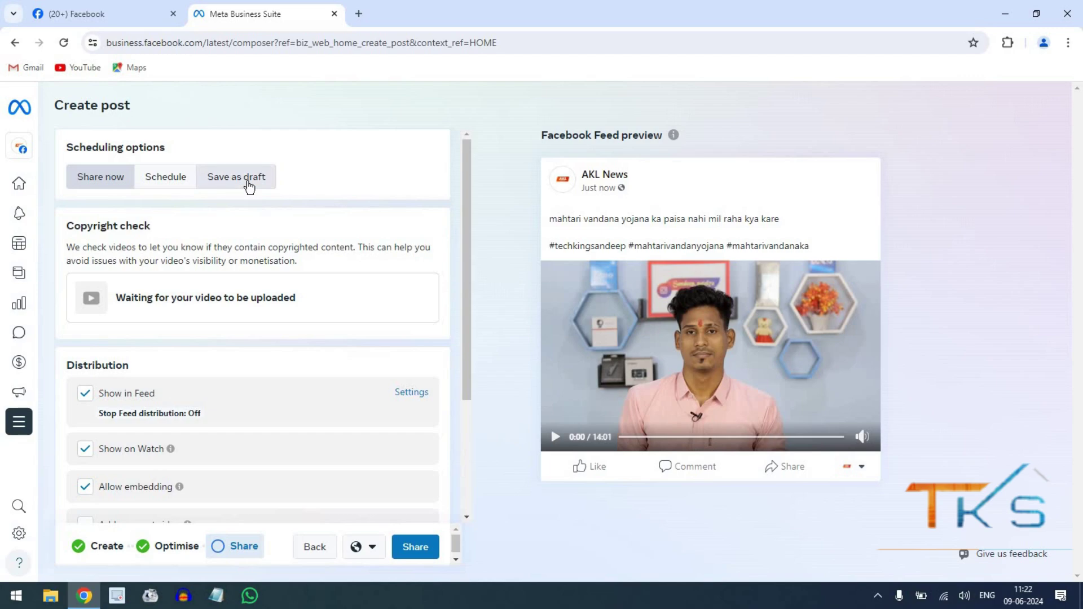
click(165, 178)
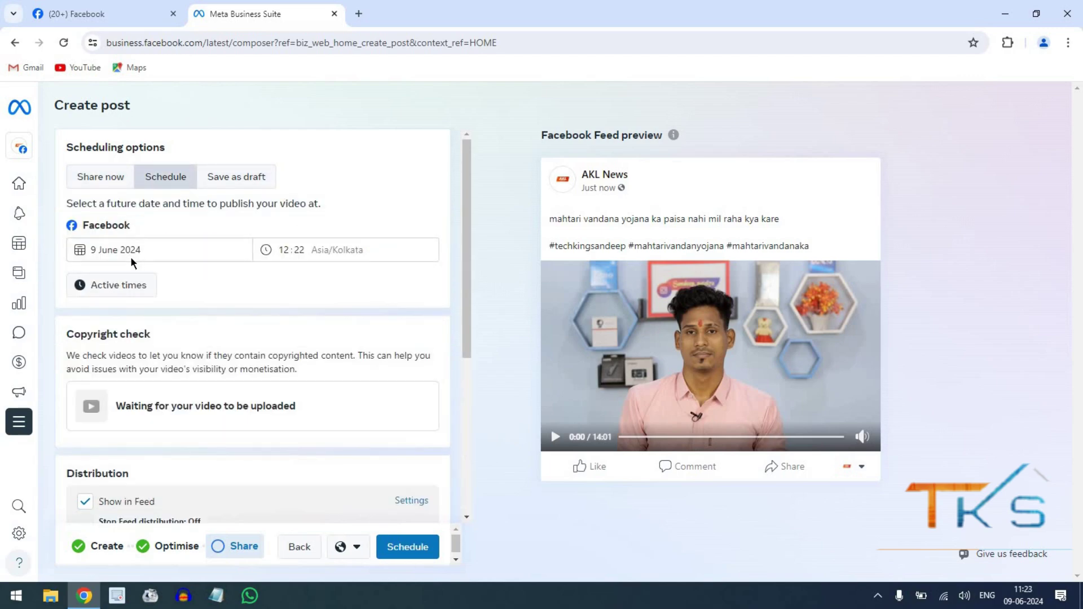
click(100, 179)
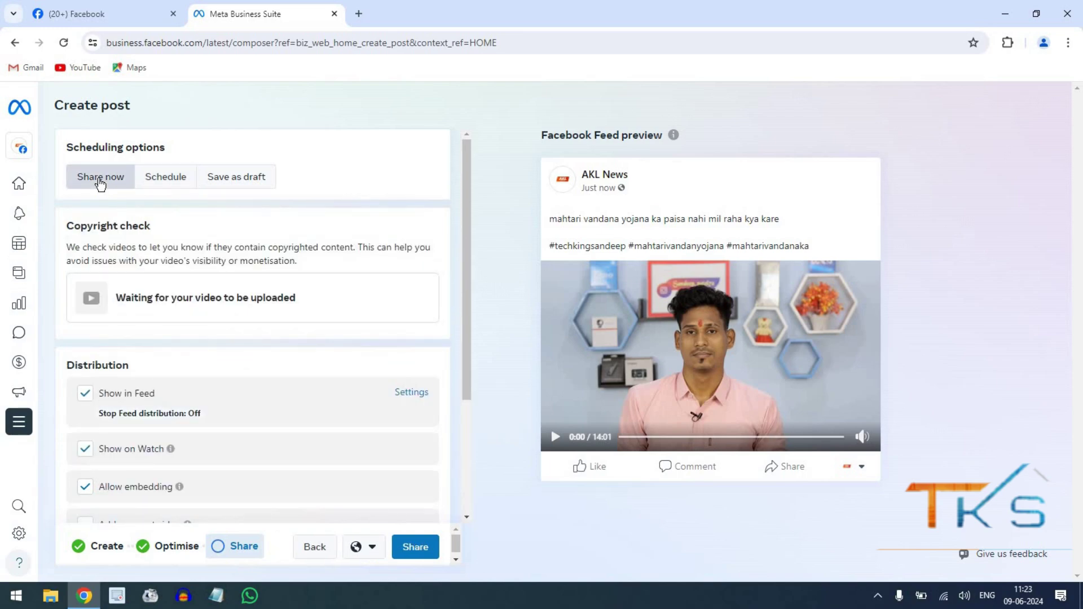
Publish the video with the default distribution settings and close the processing notice.
scroll(244, 387, down, 3)
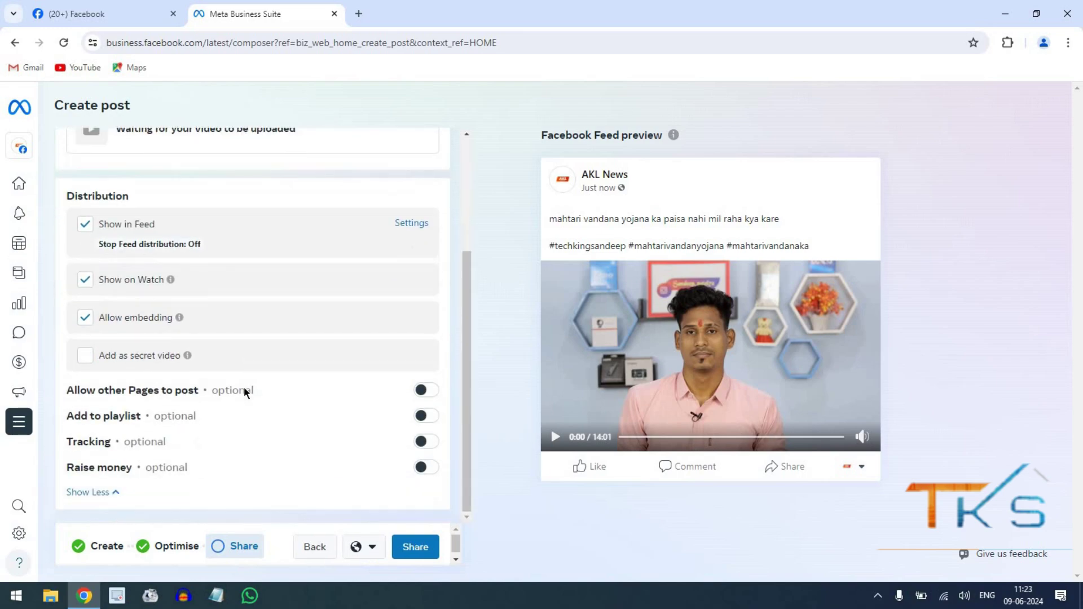
click(430, 548)
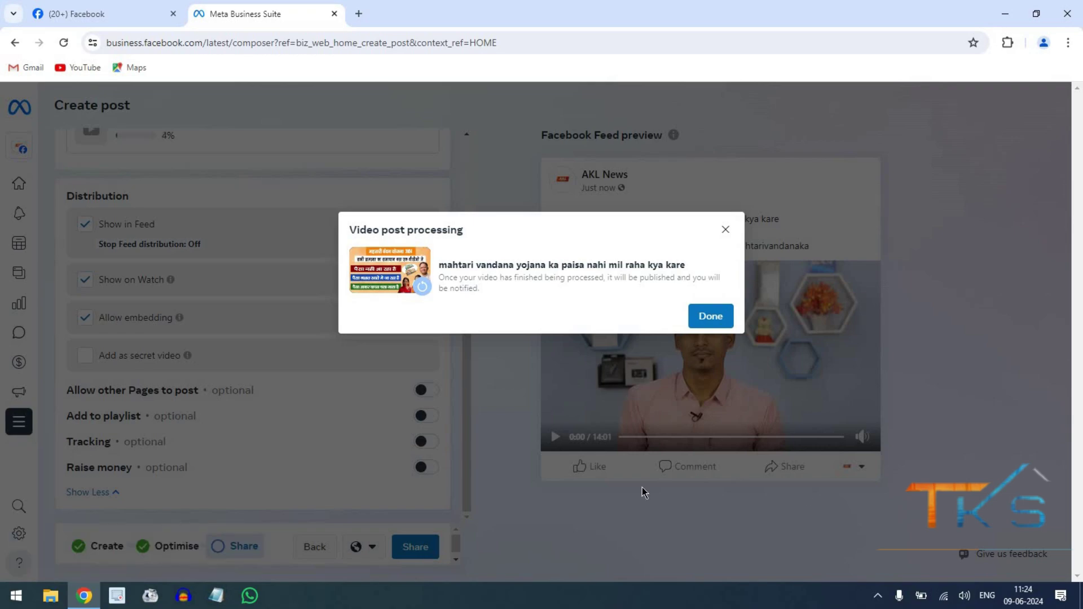
click(709, 317)
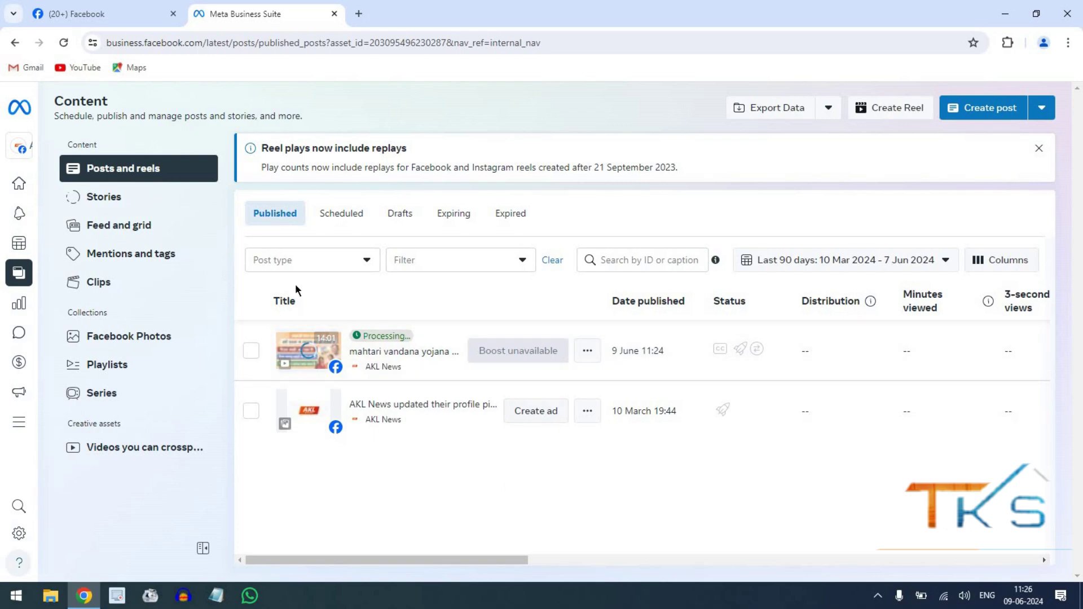
Check the AKL News home overview and its notifications.
click(19, 186)
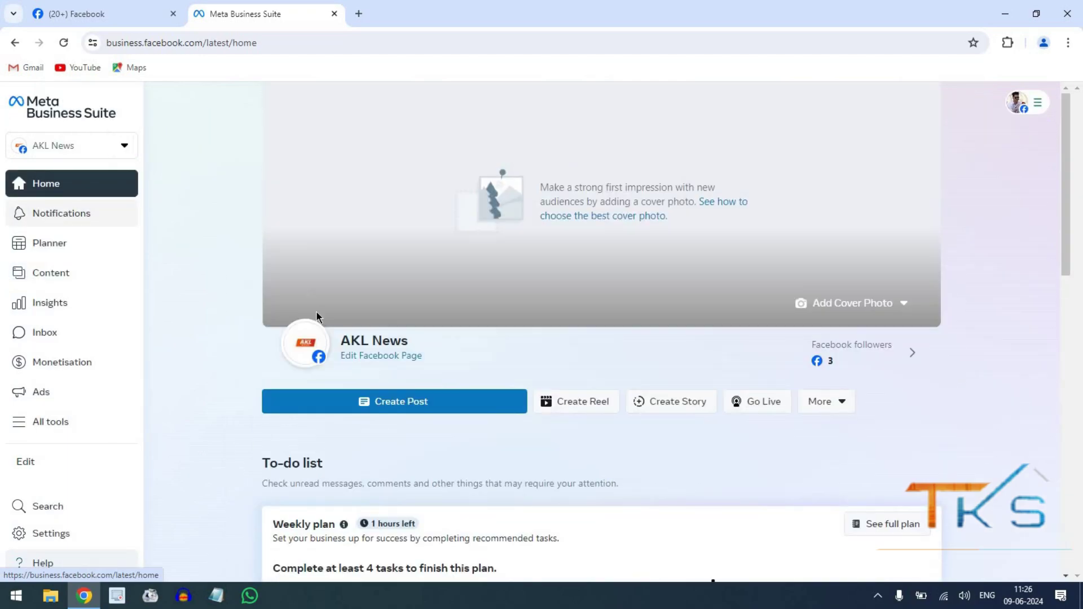
scroll(325, 252, down, 5)
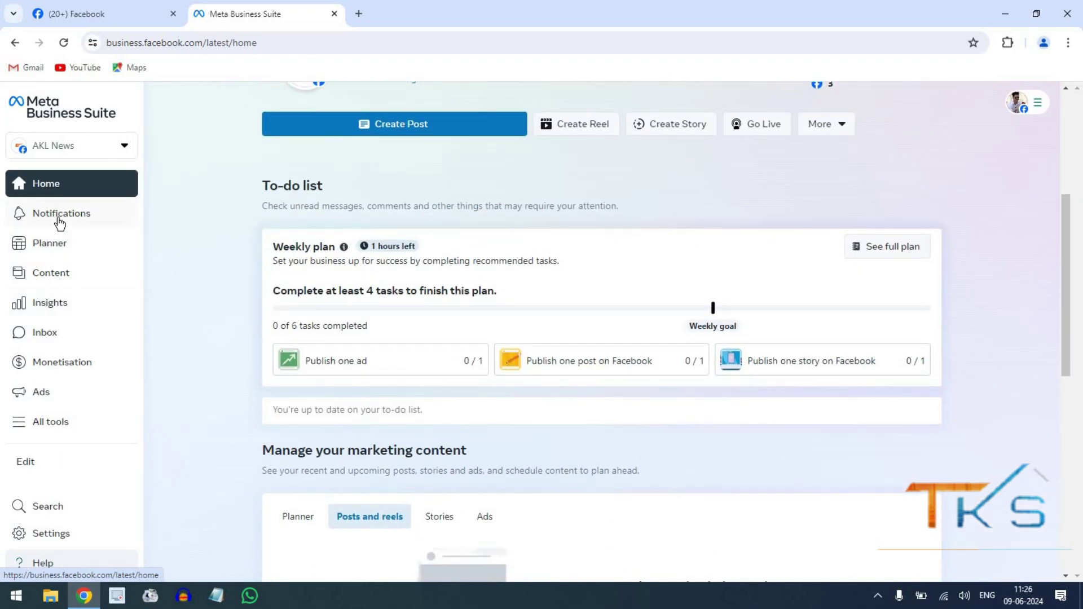
click(58, 218)
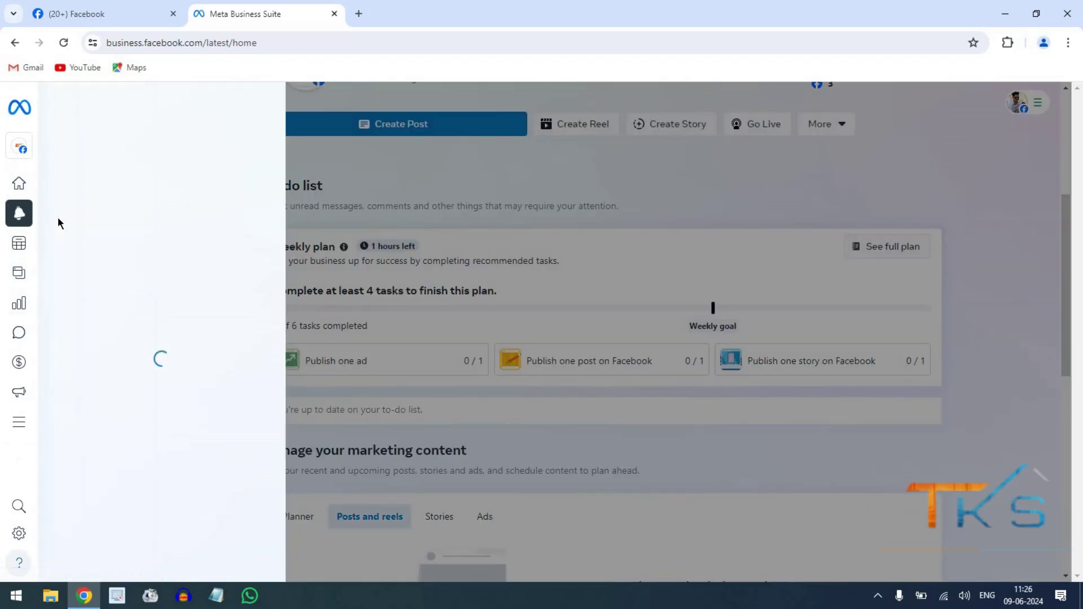
click(25, 190)
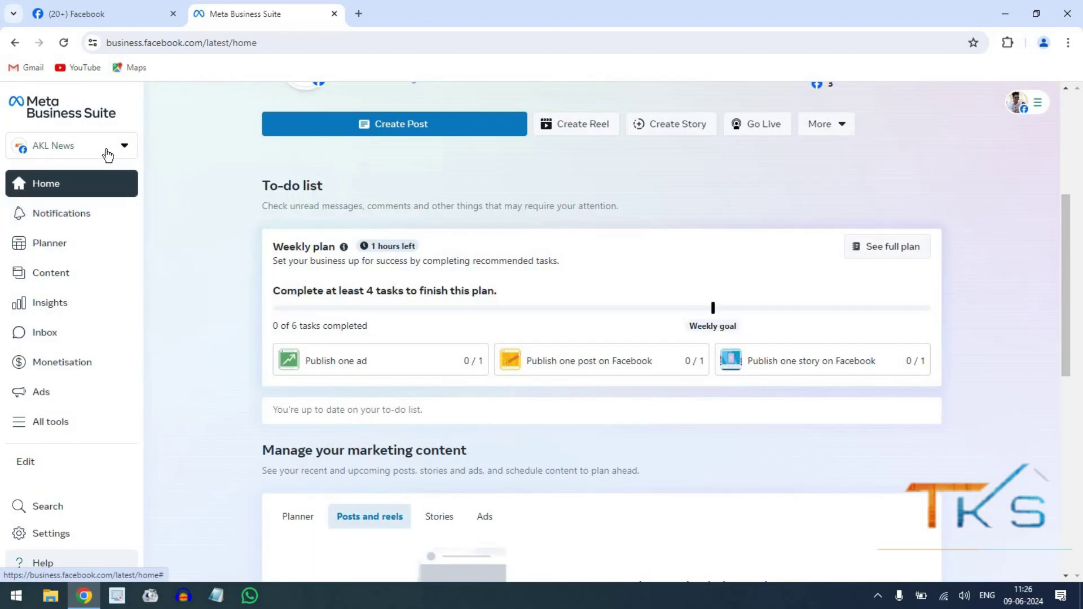
Switch to the Tech King Sandeep page and view its recent posts and reels.
click(107, 153)
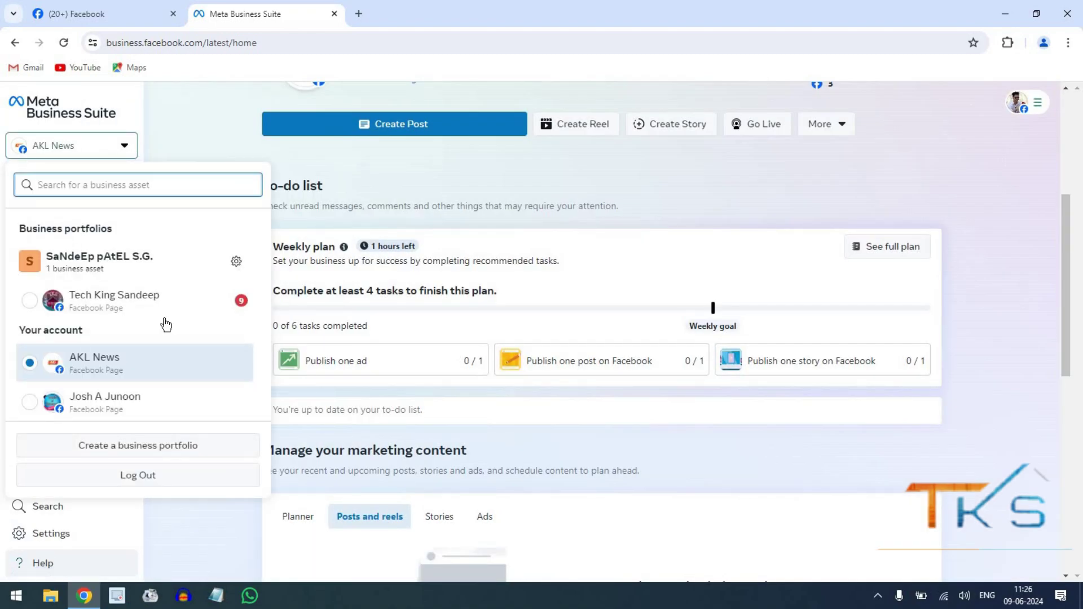
click(33, 304)
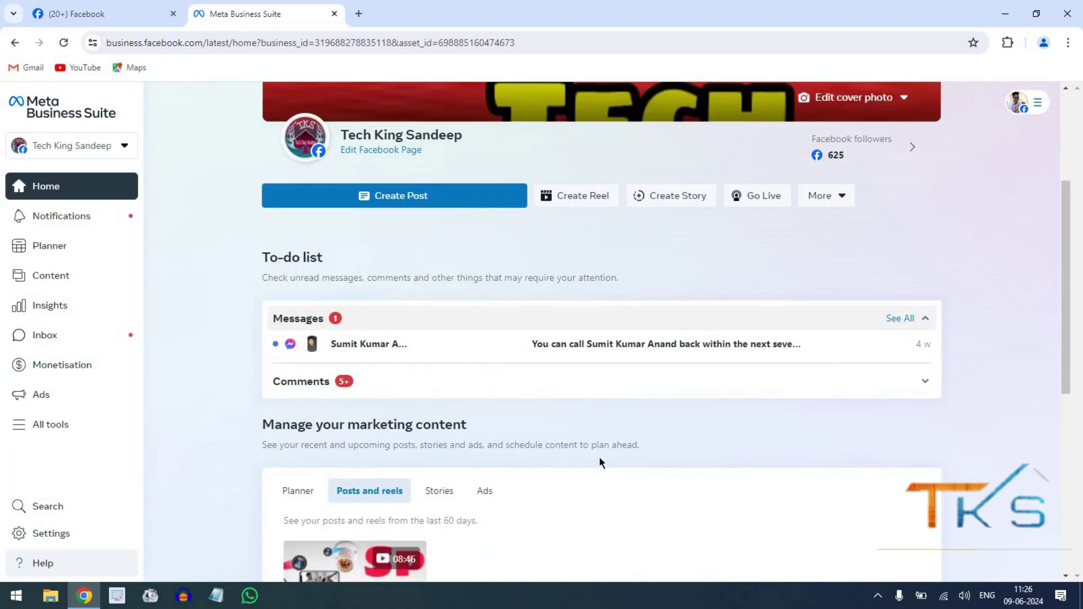
scroll(600, 460, down, 5)
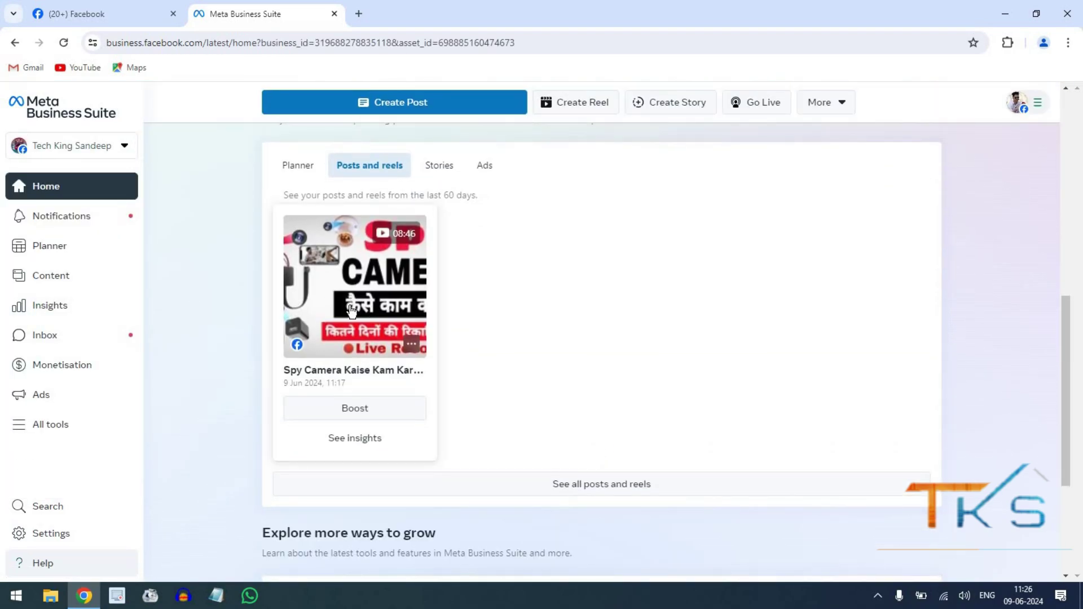
scroll(351, 310, up, 1)
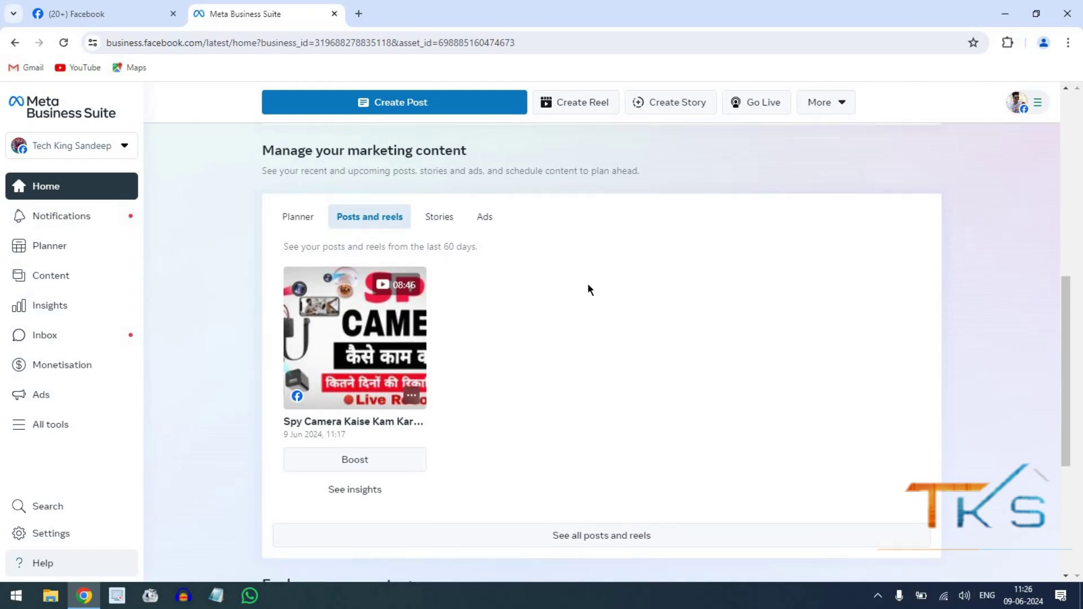
Switch back to the AKL News page and review its published and scheduled posts in the content list.
click(120, 150)
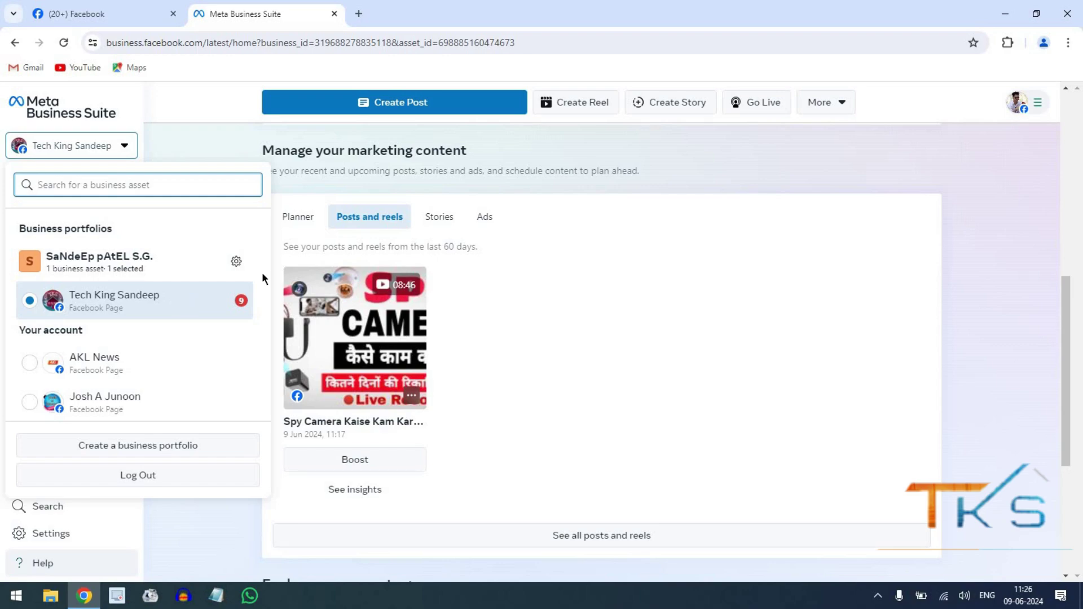
click(32, 364)
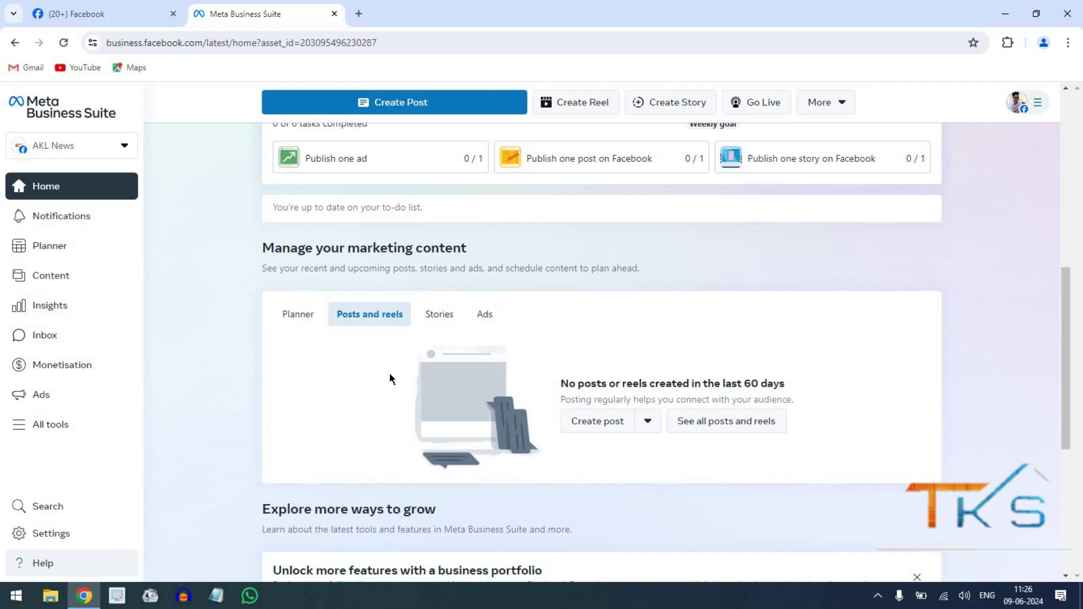
click(60, 283)
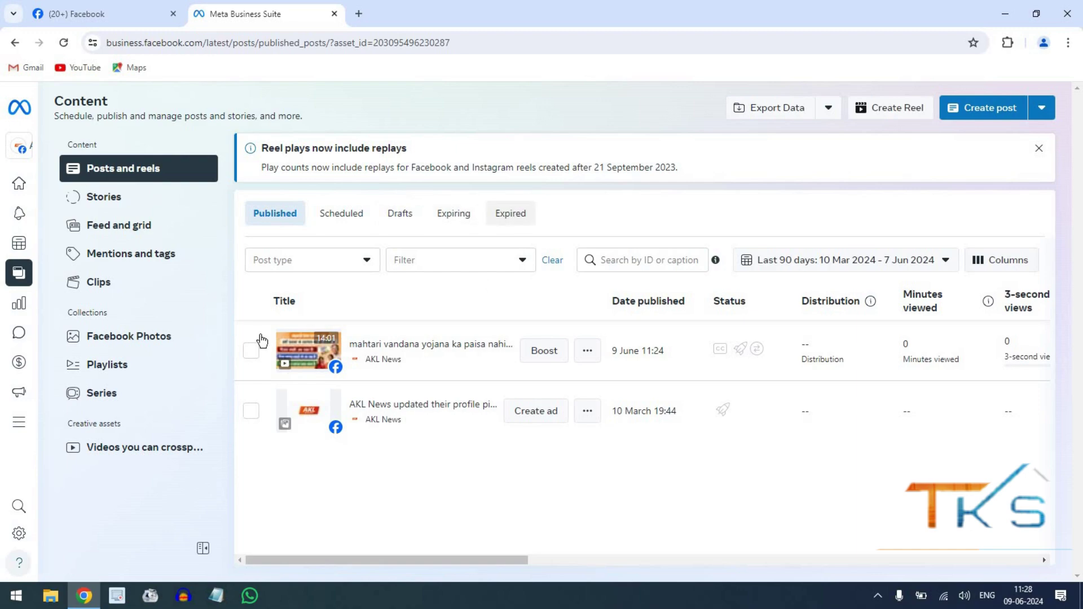
click(345, 214)
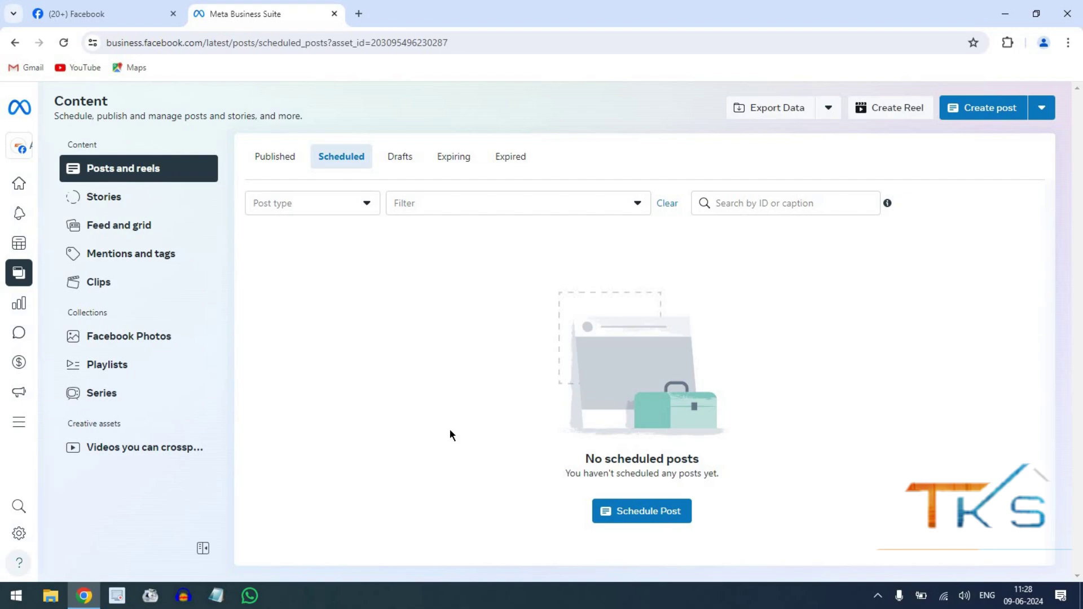
click(282, 159)
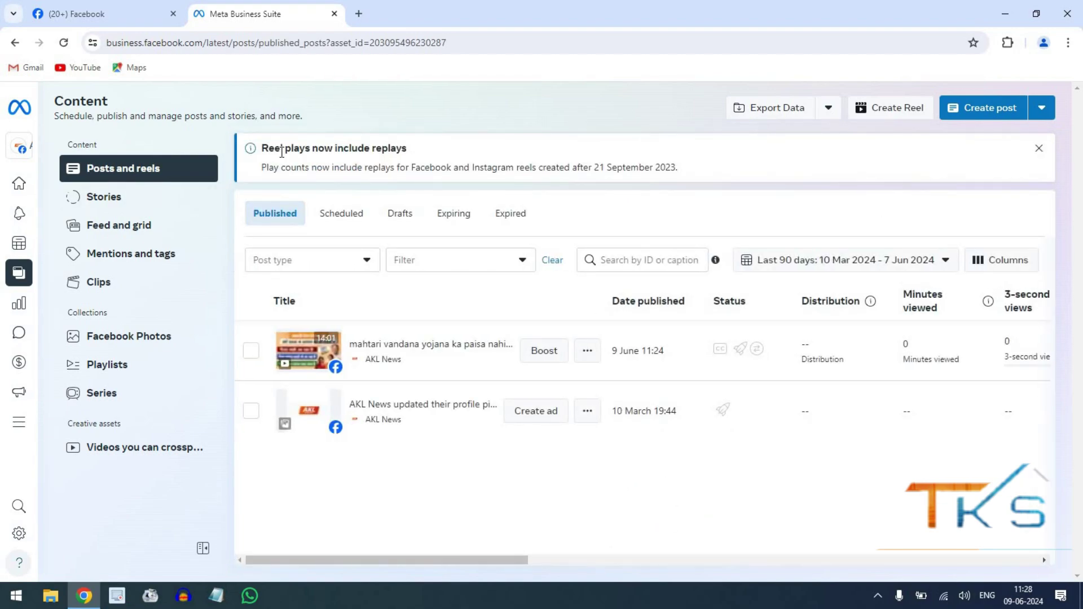